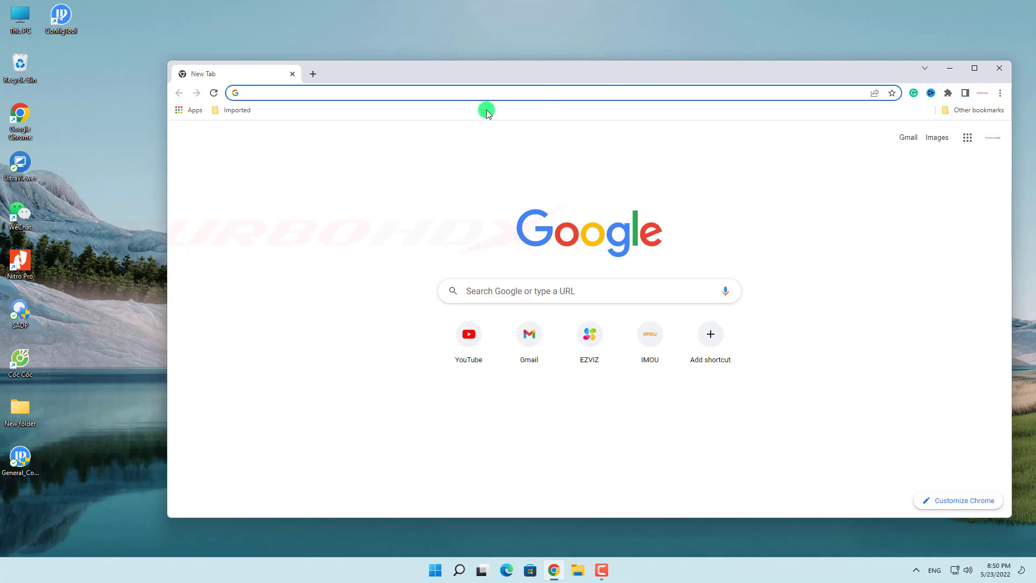
Search Google for 'smart pss wiki'
{"action": "type", "text": "smart"}
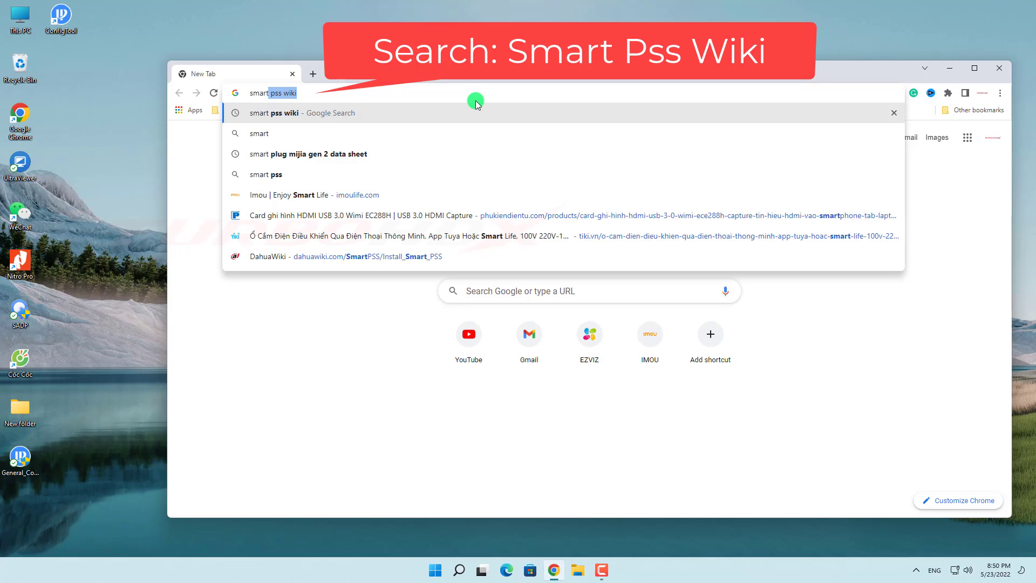
{"action": "type", "text": " pss wiki"}
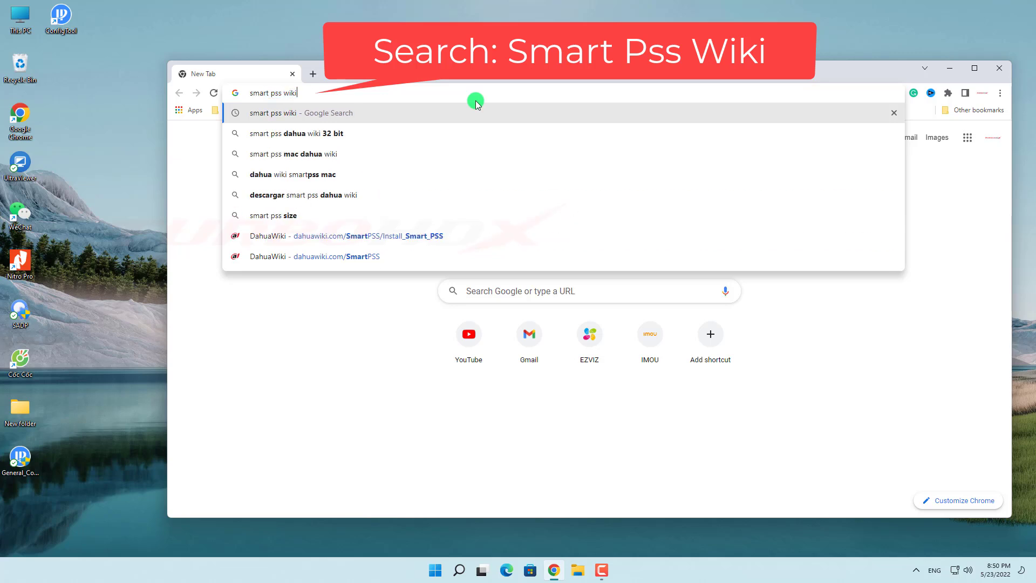
{"action": "key", "text": "Return"}
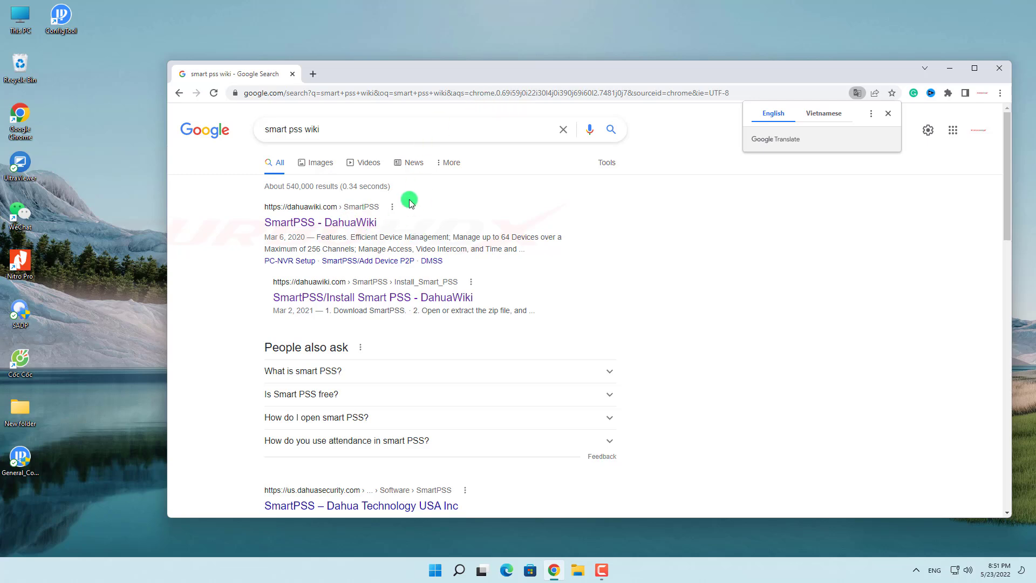
Download the Windows SmartPSS zip from the DahuaWiki SmartPSS page to the Desktop
{"action": "left_click", "coordinate": [321, 222]}
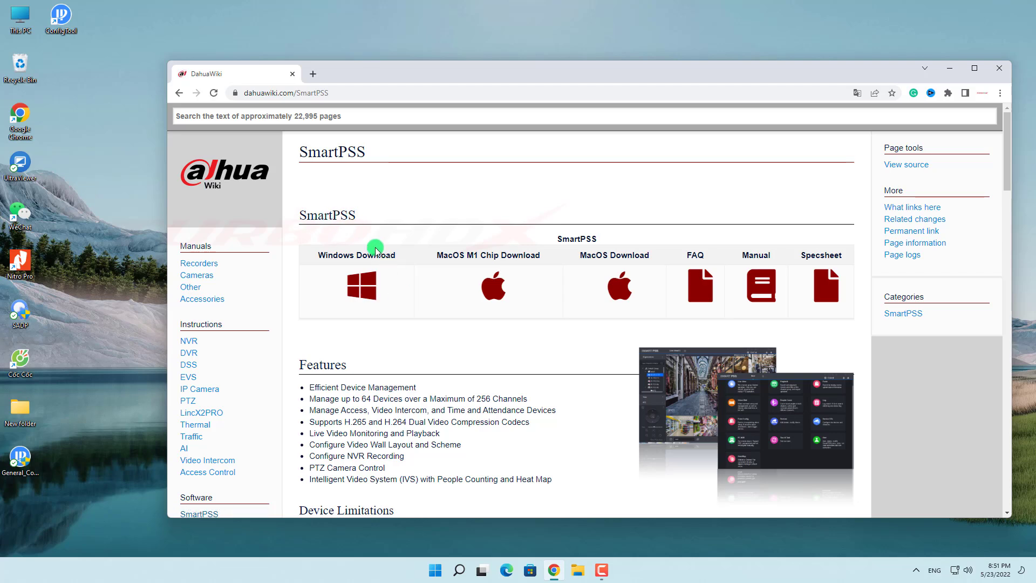
{"action": "left_click", "coordinate": [365, 290]}
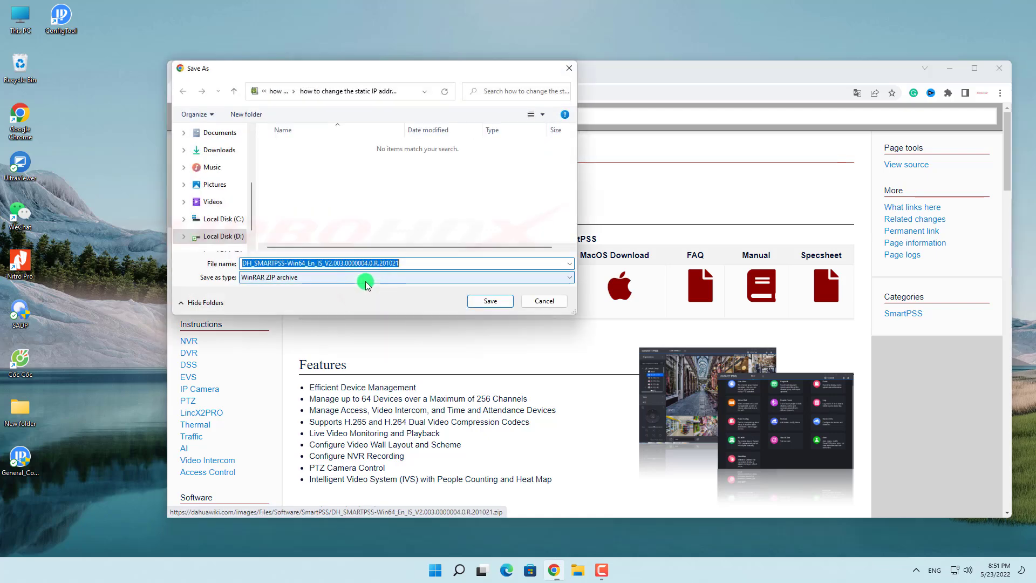
{"action": "left_click", "coordinate": [228, 161]}
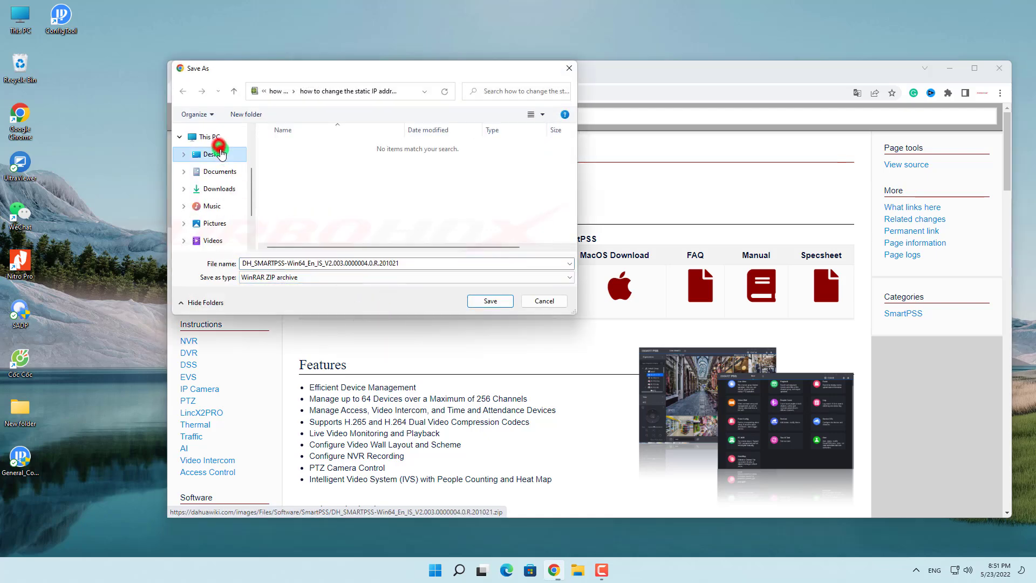
{"action": "left_click", "coordinate": [486, 302]}
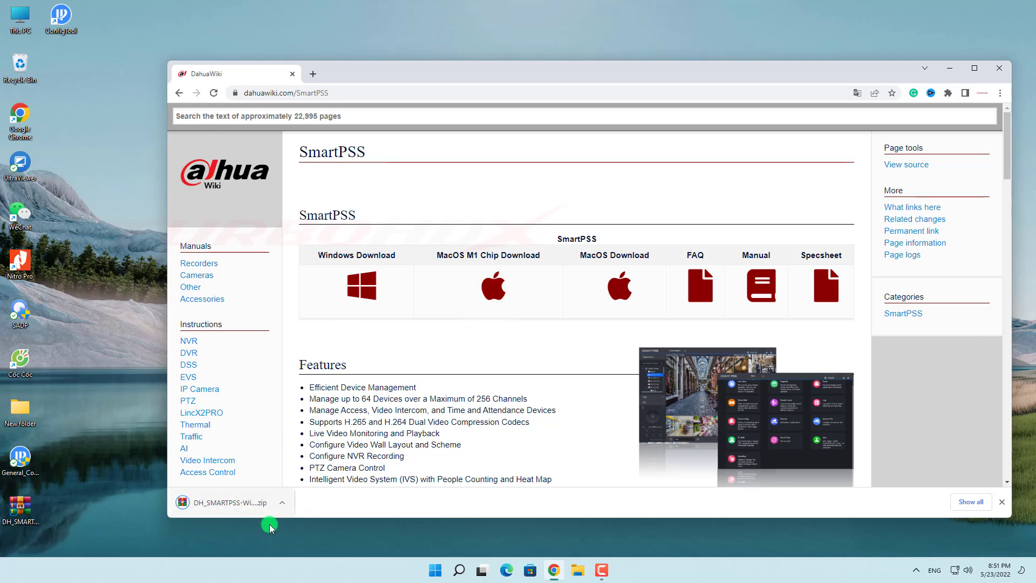
{"action": "left_click", "coordinate": [280, 504]}
Locate the downloaded SmartPSS zip on the Desktop and extract it into its own folder
{"action": "left_click", "coordinate": [317, 463]}
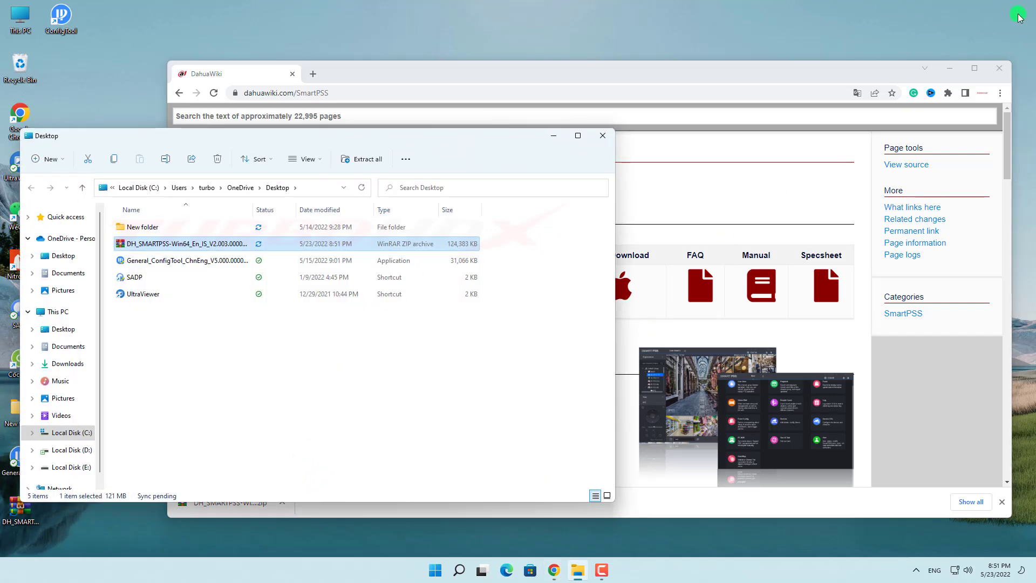
{"action": "left_click", "coordinate": [958, 63]}
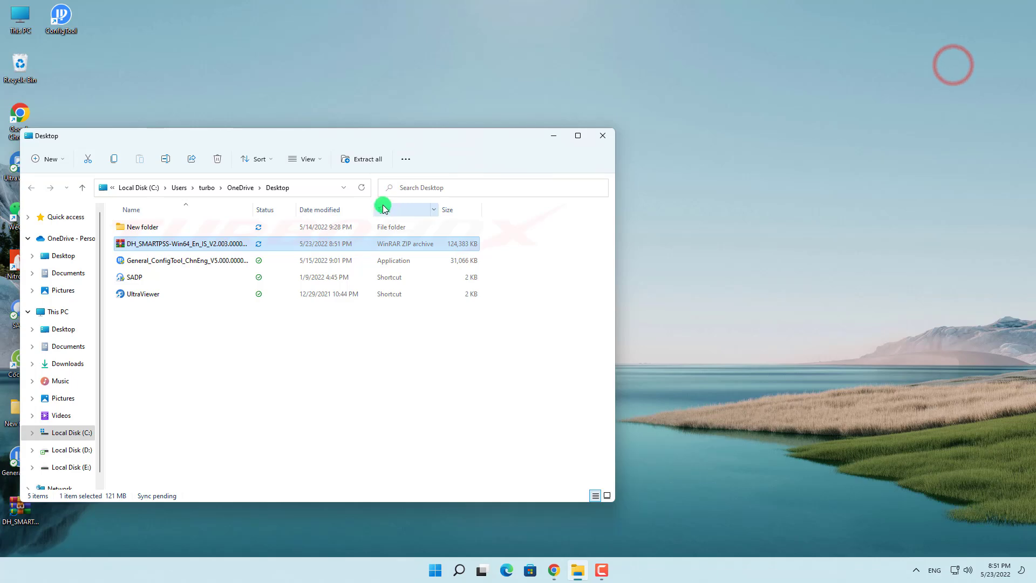
{"action": "left_click_drag", "start_coordinate": [292, 134], "coordinate": [497, 82]}
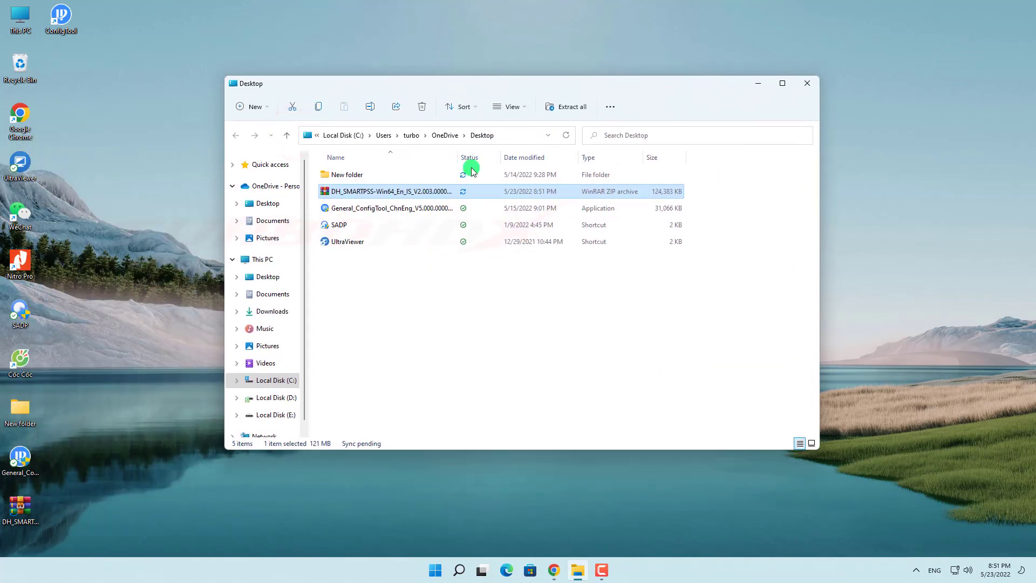
{"action": "right_click", "coordinate": [397, 192]}
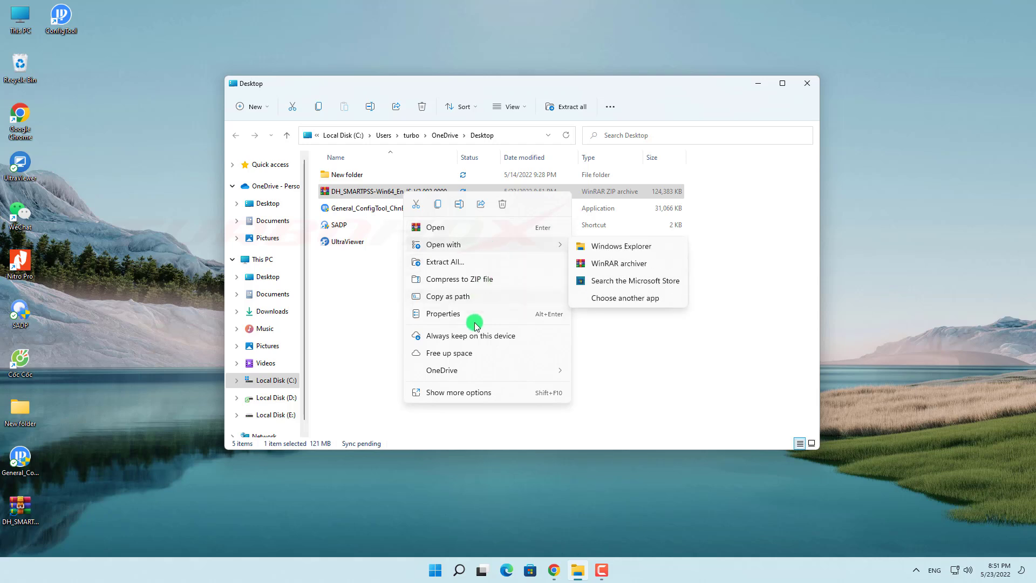
{"action": "left_click", "coordinate": [459, 391]}
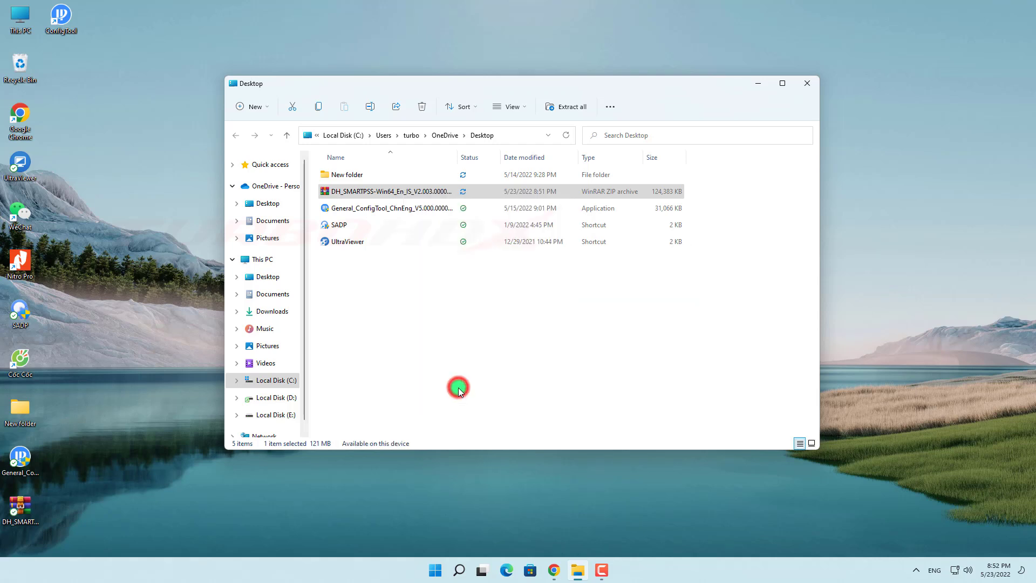
{"action": "left_click", "coordinate": [522, 174]}
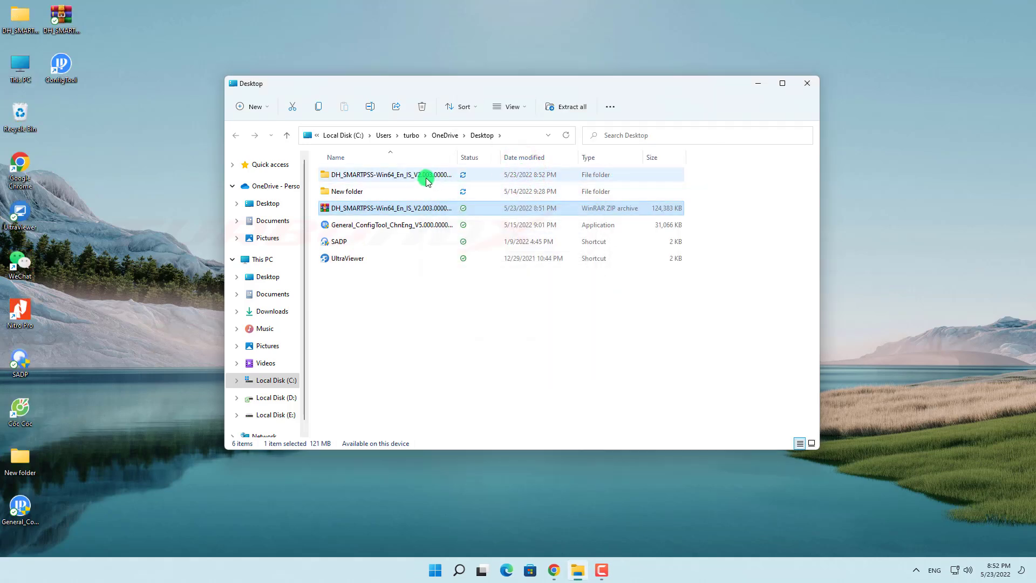
Run the SmartPSS installer from the extracted DH_SMARTPSS folder as administrator
{"action": "left_click", "coordinate": [422, 176]}
{"action": "double_click", "coordinate": [422, 177]}
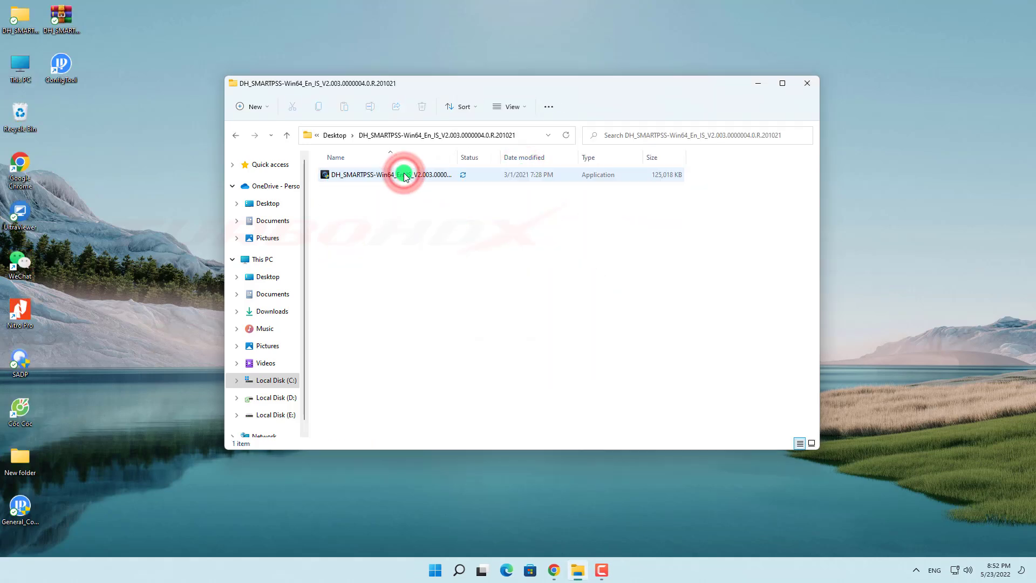
{"action": "right_click", "coordinate": [367, 176]}
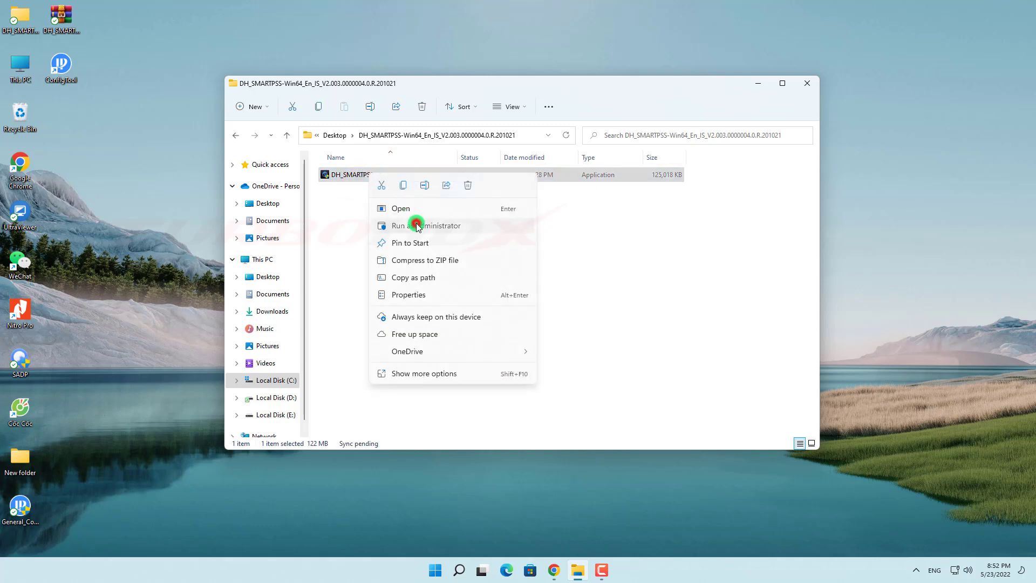
{"action": "left_click", "coordinate": [415, 223]}
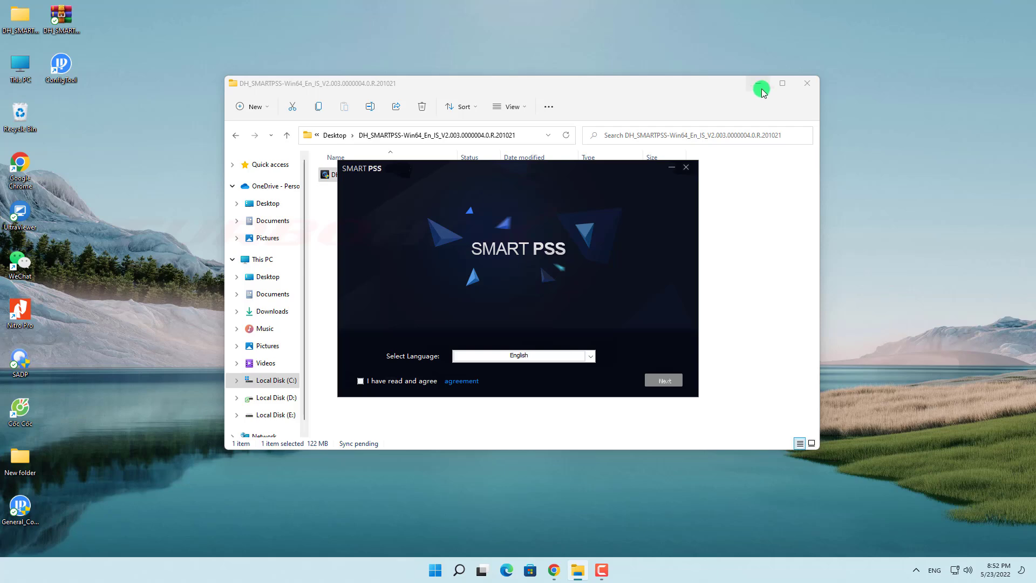
Accept the SmartPSS licence agreement and keep English as the installer language
{"action": "left_click", "coordinate": [758, 84]}
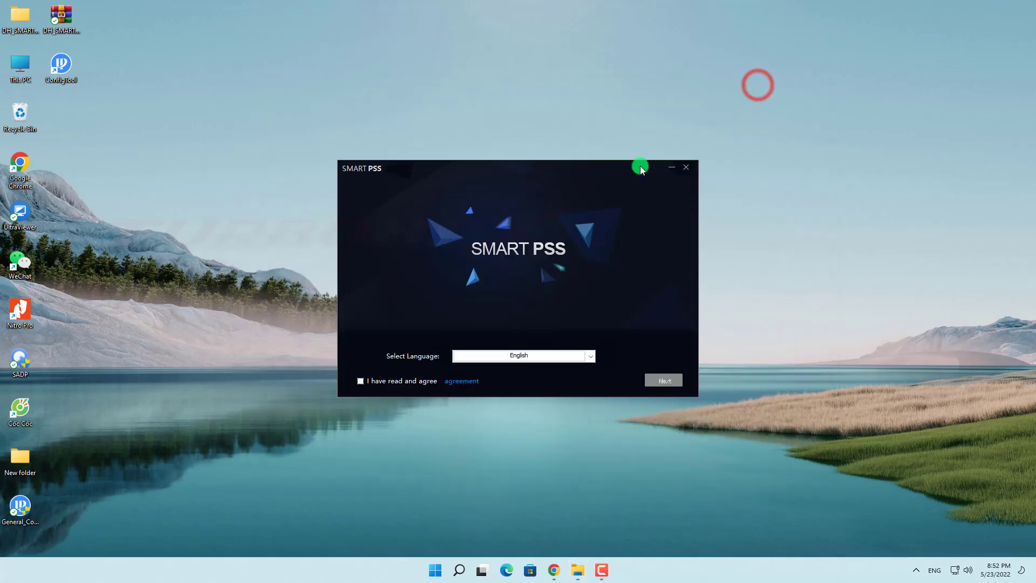
{"action": "left_click", "coordinate": [360, 381]}
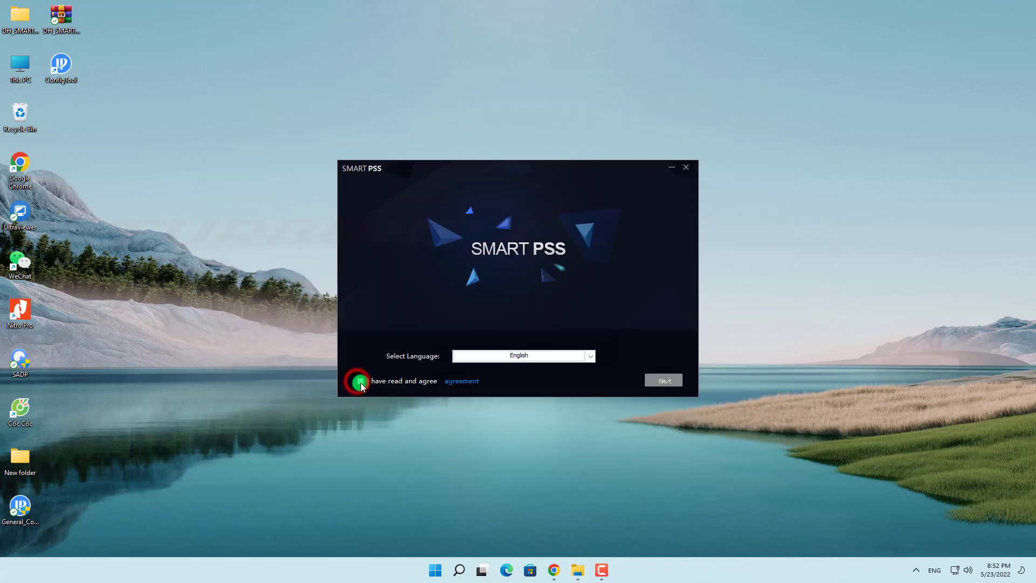
{"action": "left_click", "coordinate": [550, 358]}
{"action": "left_click", "coordinate": [551, 358]}
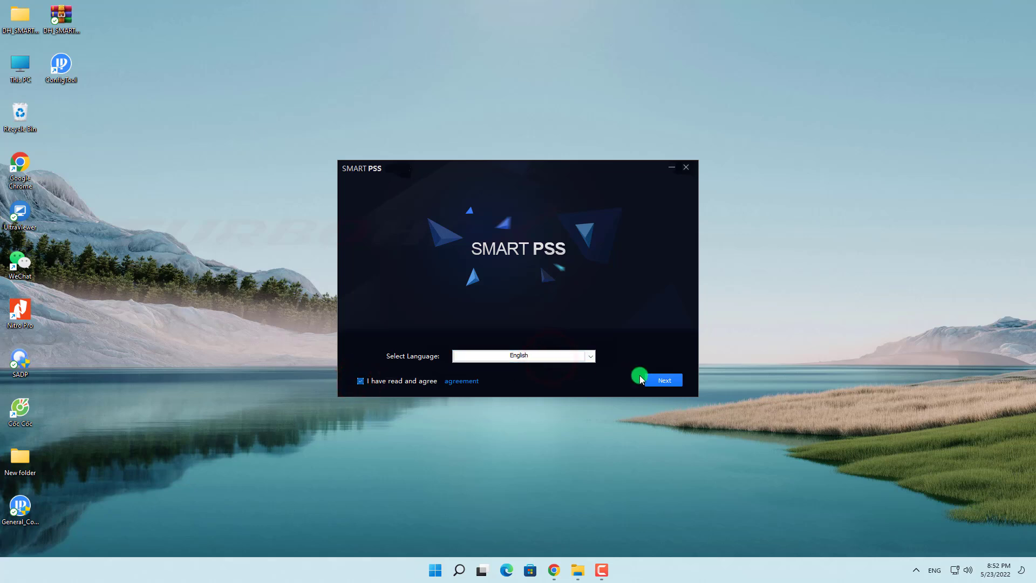
{"action": "left_click", "coordinate": [664, 381]}
Choose the SmartPSS components, install to the default path, and finish the installer
{"action": "left_click", "coordinate": [395, 301]}
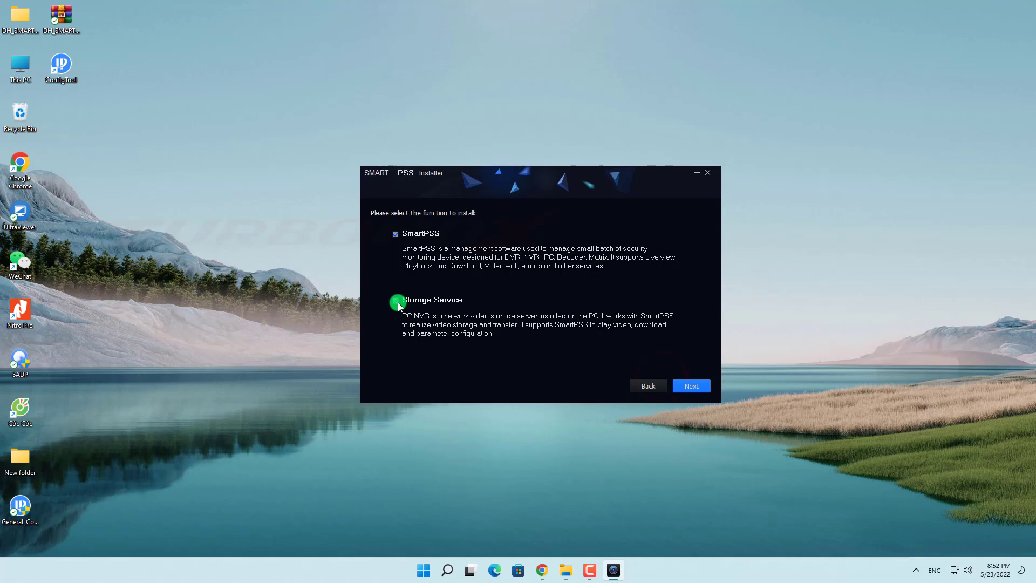
{"action": "left_click", "coordinate": [691, 386]}
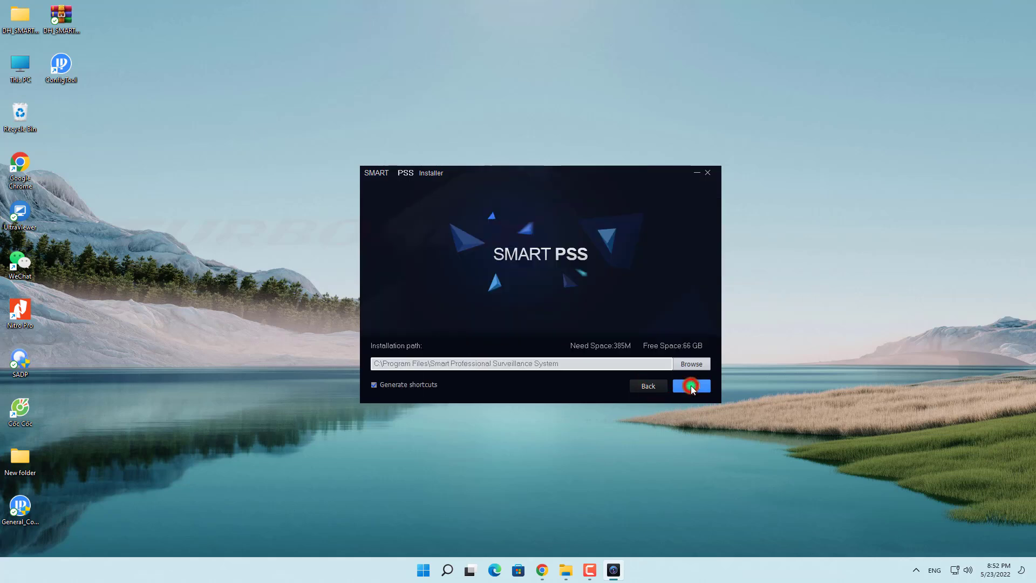
{"action": "left_click", "coordinate": [690, 385]}
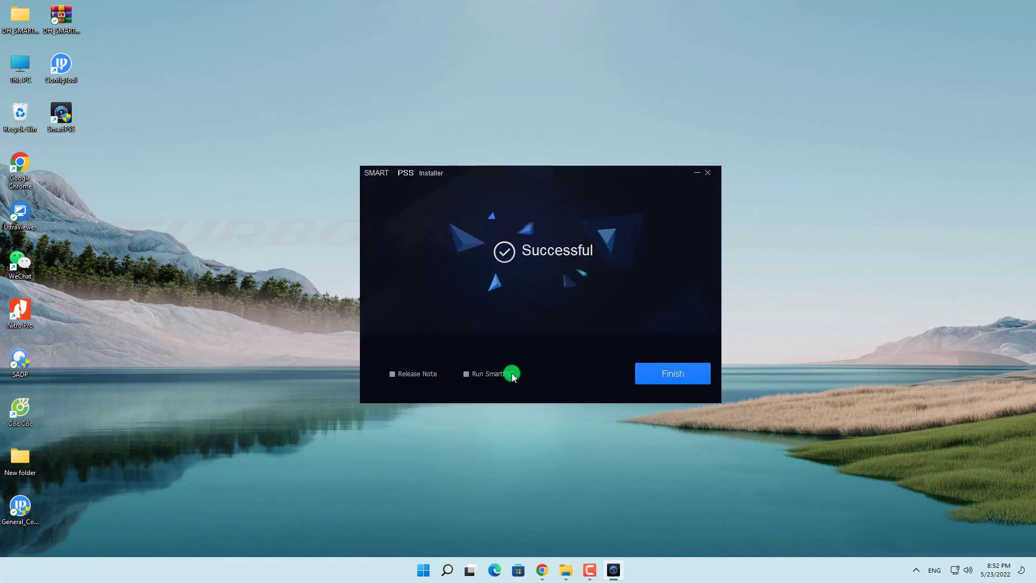
{"action": "left_click", "coordinate": [649, 373]}
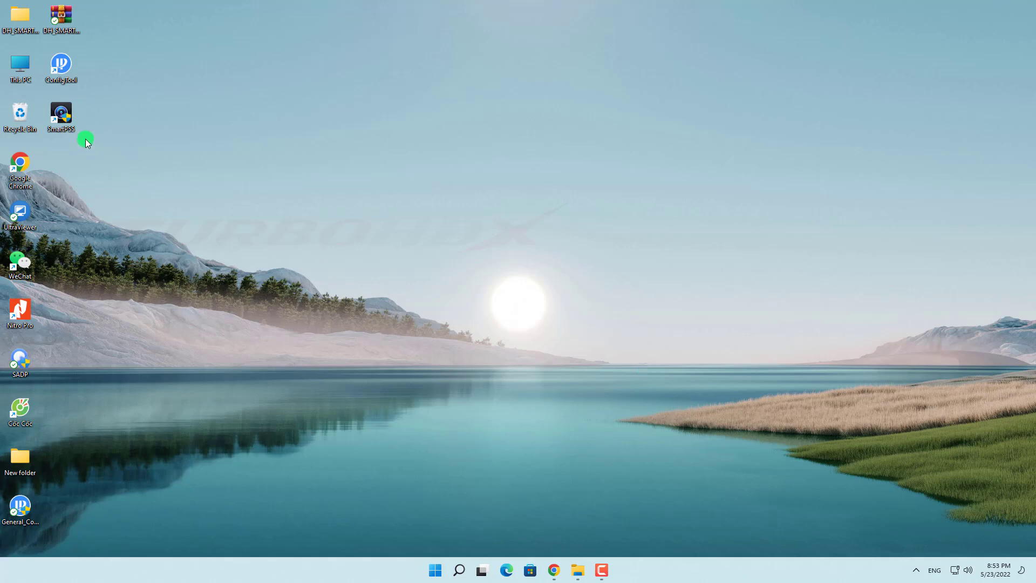
Launch SmartPSS, allow it through the firewall, set the admin password and enable Auto Login
{"action": "double_click", "coordinate": [61, 123]}
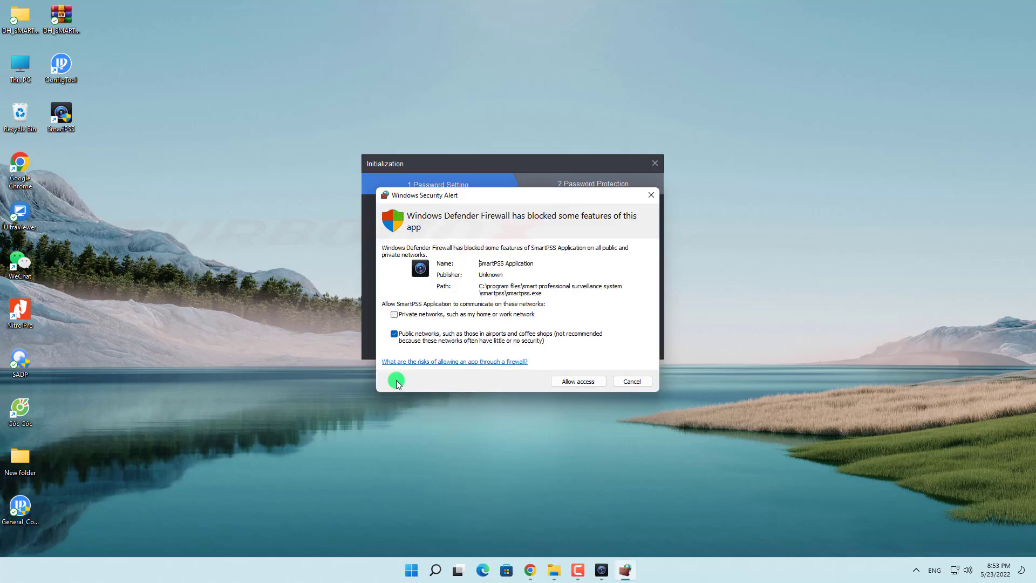
{"action": "left_click", "coordinate": [581, 380]}
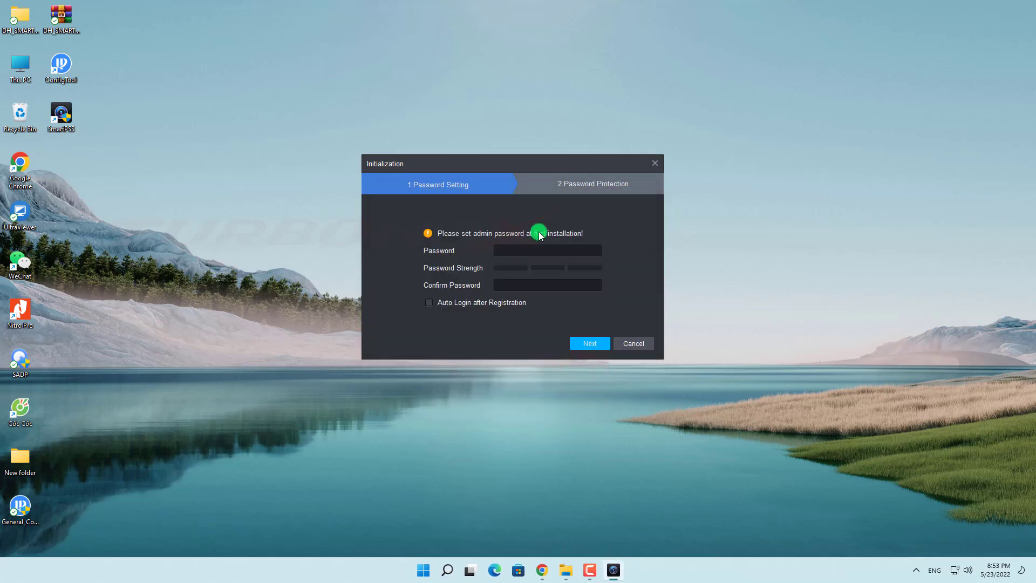
{"action": "left_click", "coordinate": [561, 251]}
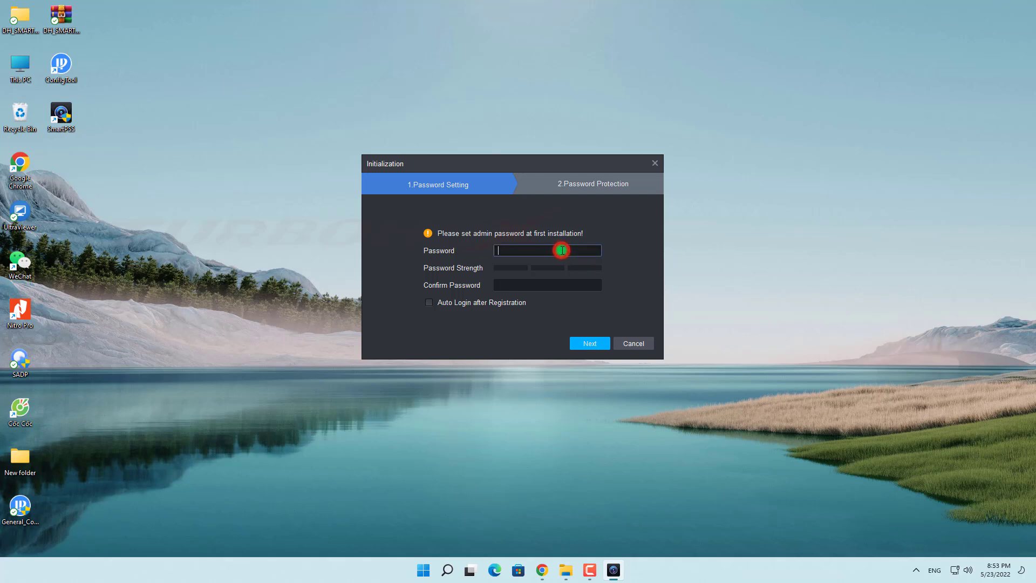
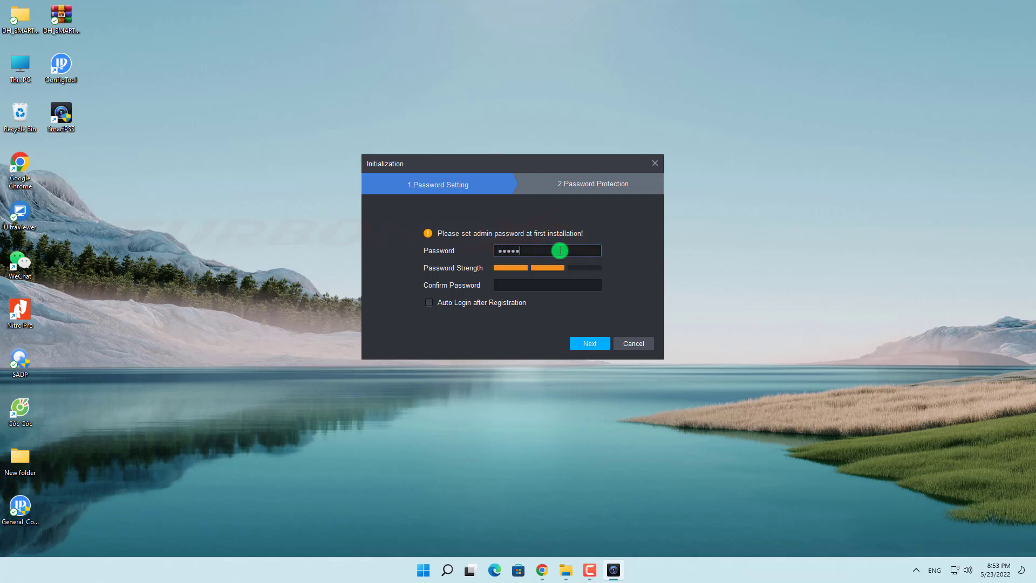
{"action": "left_click", "coordinate": [553, 280]}
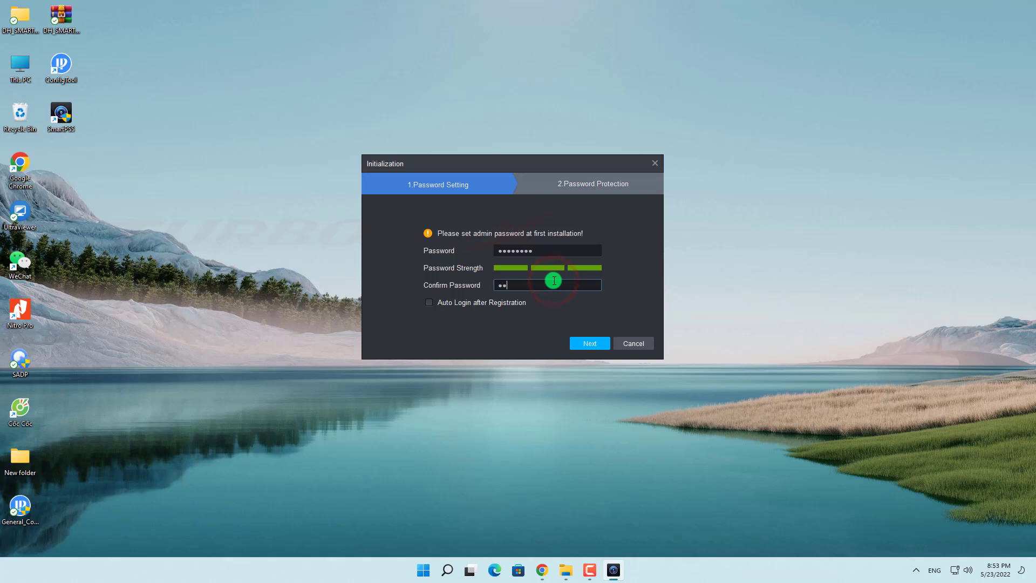
{"action": "left_click", "coordinate": [494, 306]}
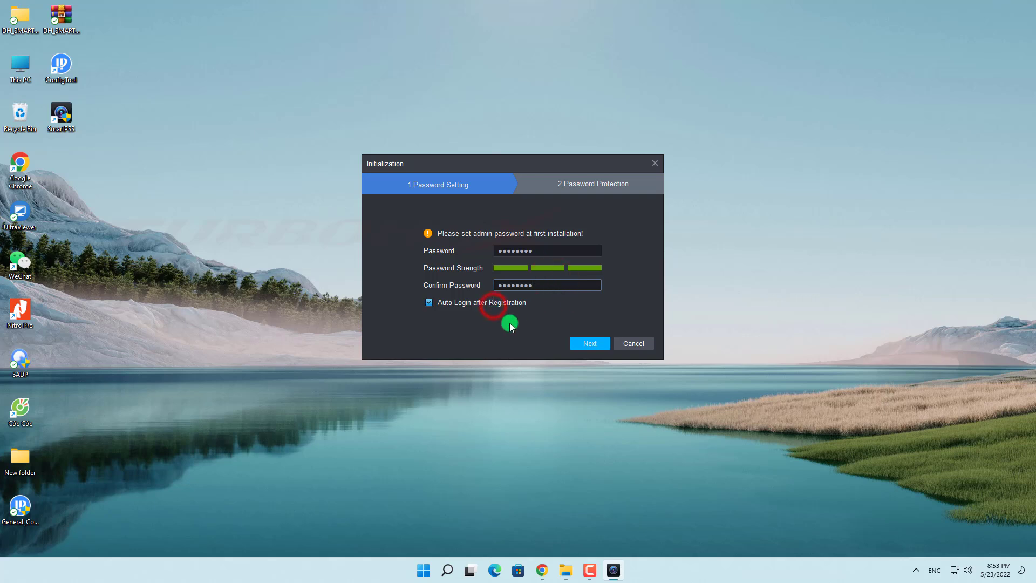
{"action": "left_click", "coordinate": [586, 348]}
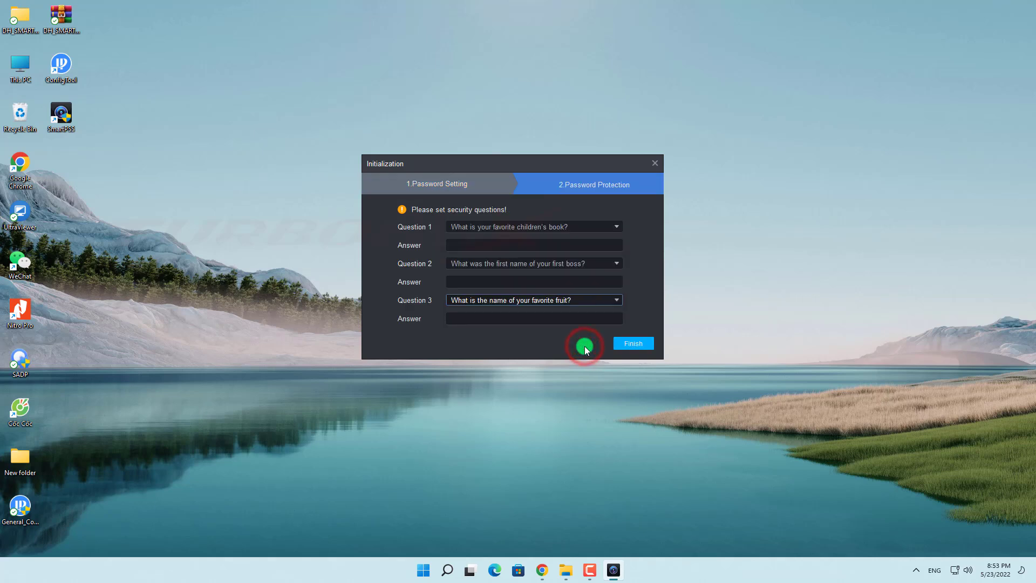
Fill in the three security question answers and finish initialization
{"action": "left_click", "coordinate": [545, 241]}
{"action": "type", "text": "1"}
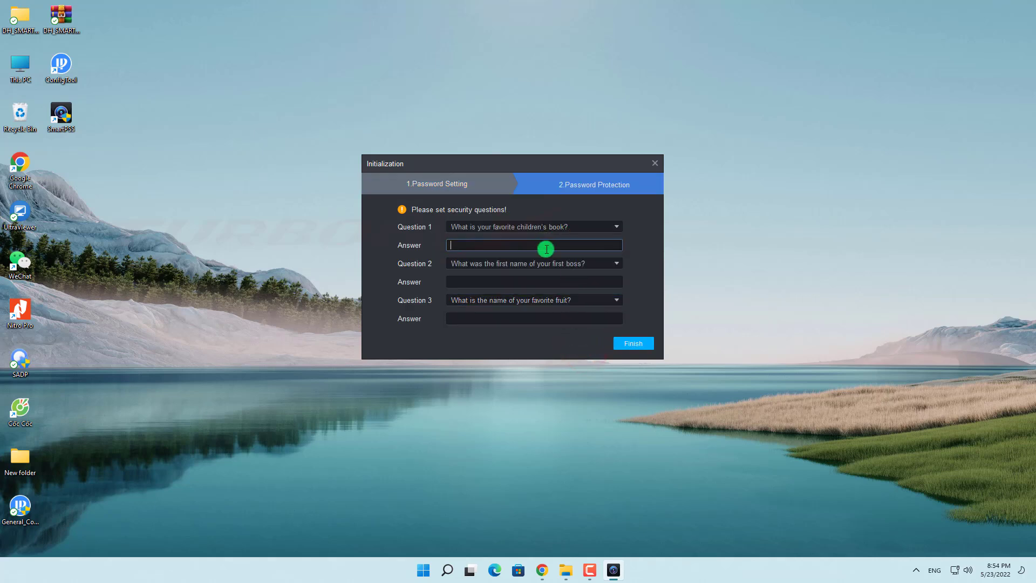
{"action": "left_click", "coordinate": [536, 283]}
{"action": "type", "text": "2"}
{"action": "left_click", "coordinate": [529, 323]}
{"action": "type", "text": "3"}
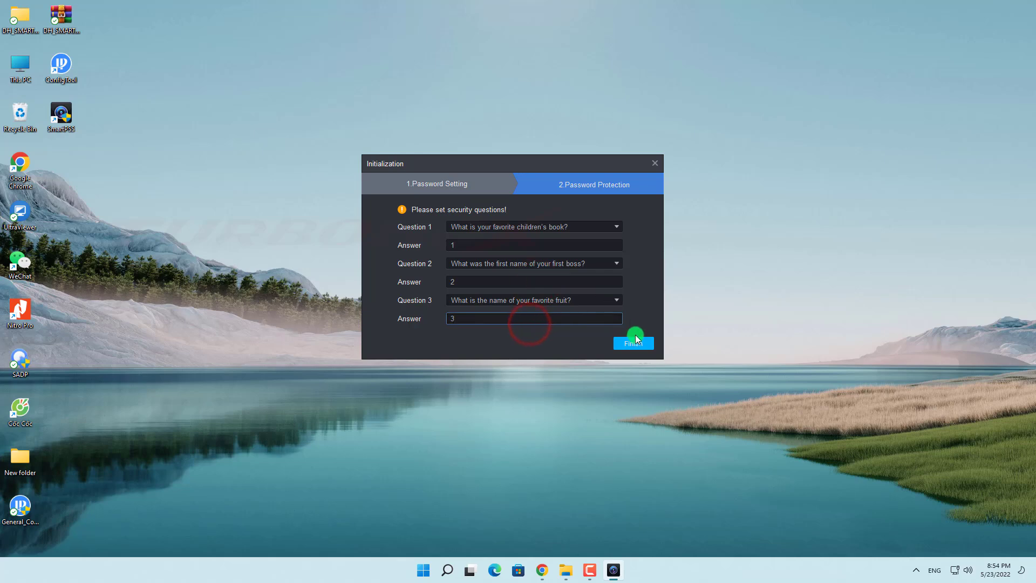
{"action": "left_click", "coordinate": [635, 344]}
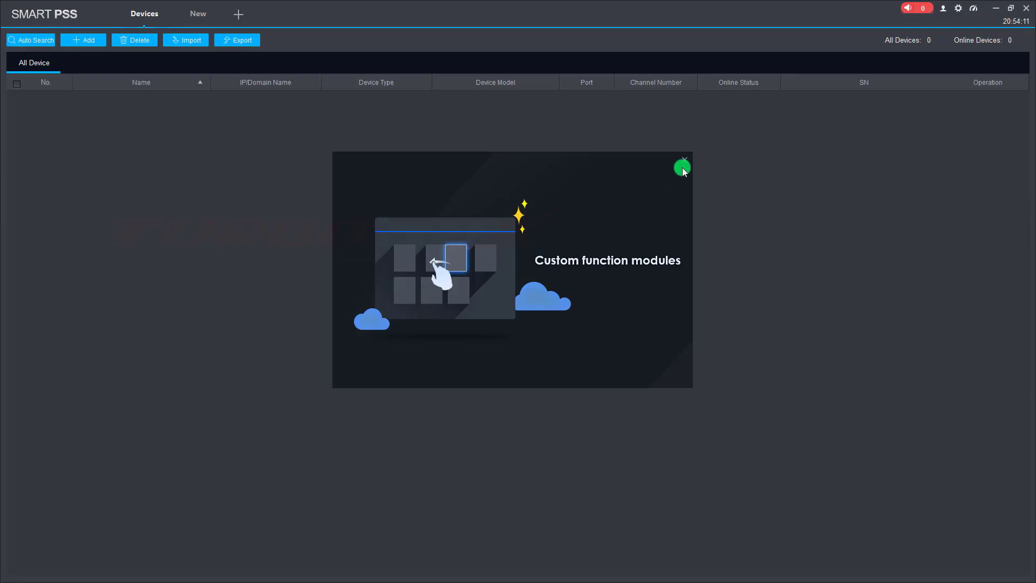
Close the welcome popup and auto-search the network, finding 192.168.110.53 but adding nothing
{"action": "left_click", "coordinate": [684, 161]}
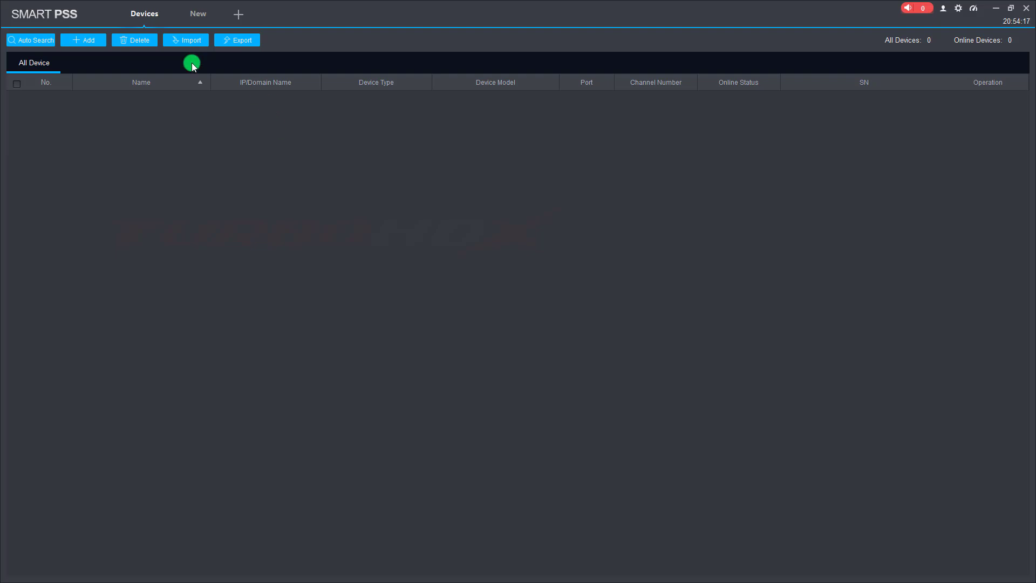
{"action": "left_click", "coordinate": [40, 41]}
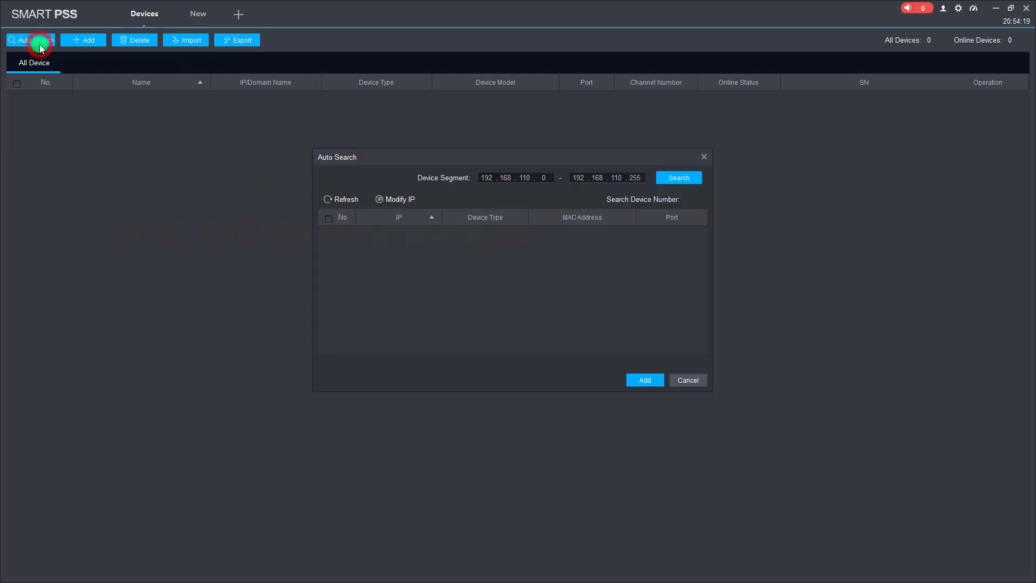
{"action": "left_click", "coordinate": [672, 183]}
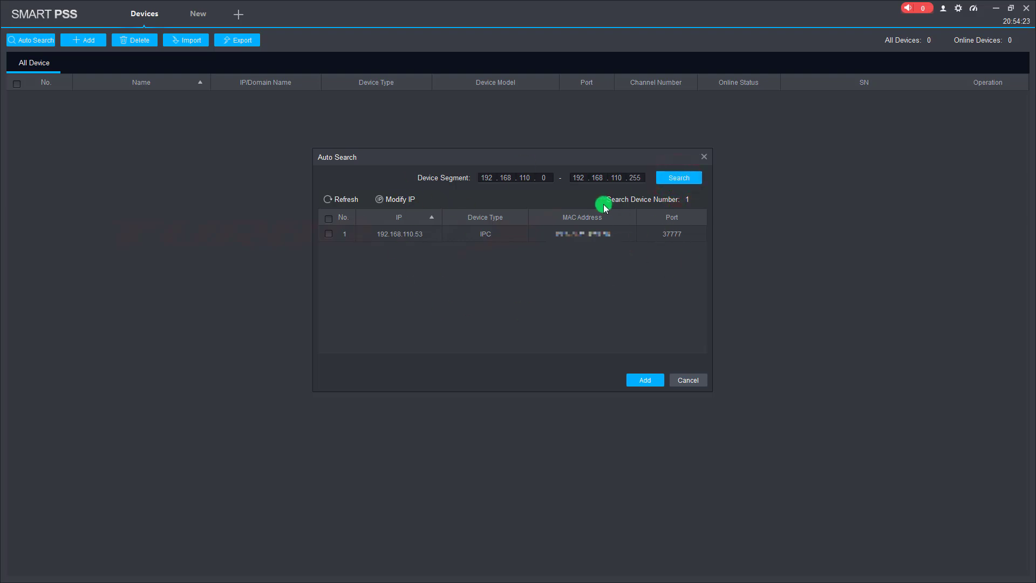
{"action": "left_click", "coordinate": [398, 237]}
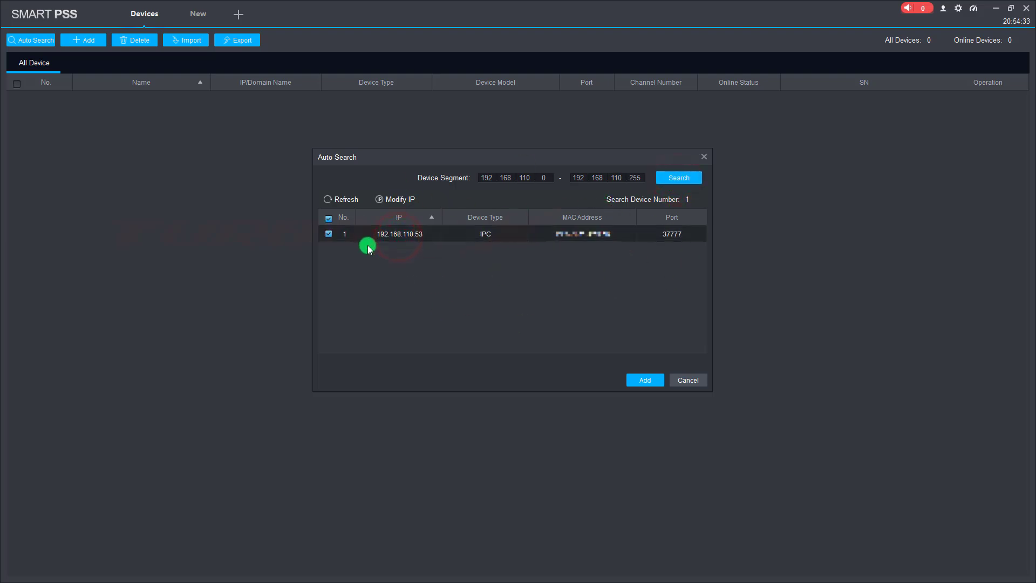
{"action": "left_click", "coordinate": [328, 234]}
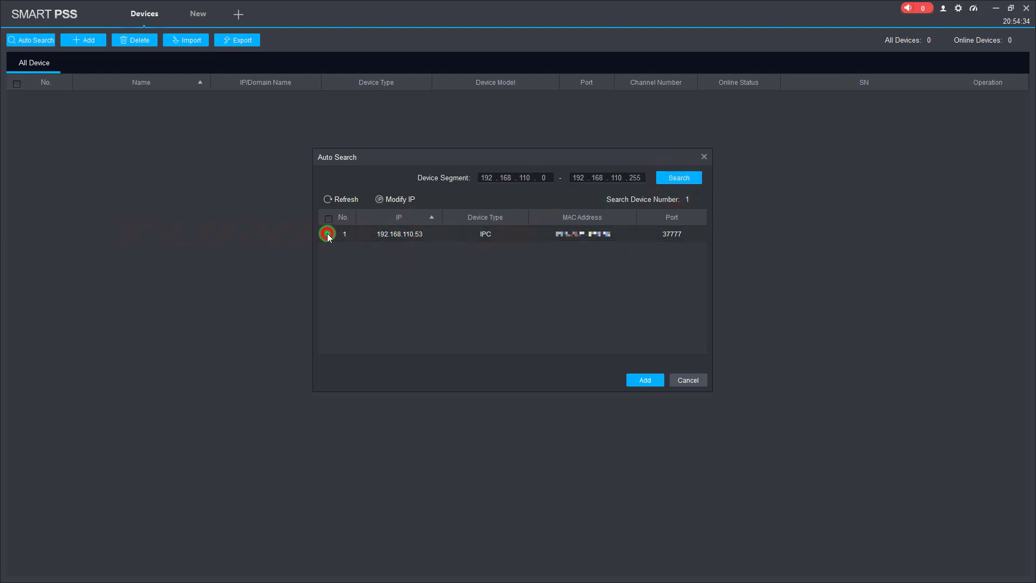
{"action": "left_click", "coordinate": [683, 380]}
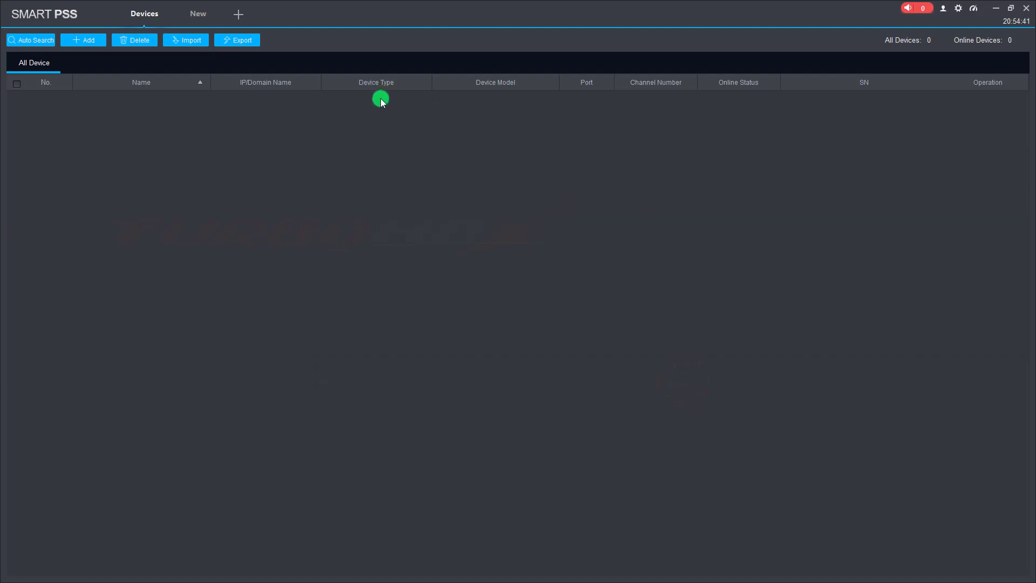
Fill in a manual add for IMOU CAMERA by SN, pasting the serial and entering login credentials
{"action": "left_click", "coordinate": [77, 43]}
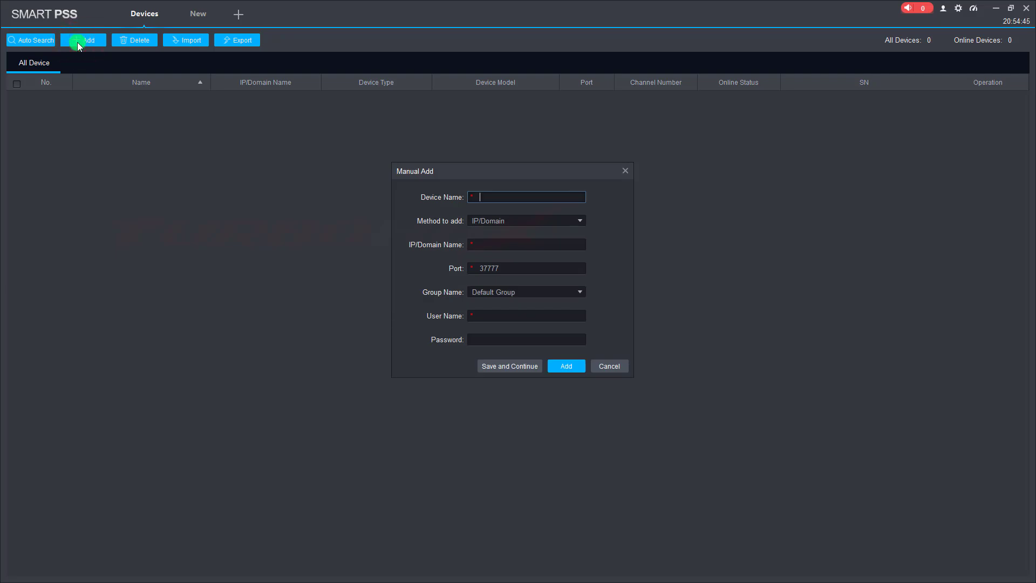
{"action": "left_click", "coordinate": [497, 199]}
{"action": "left_click", "coordinate": [518, 222]}
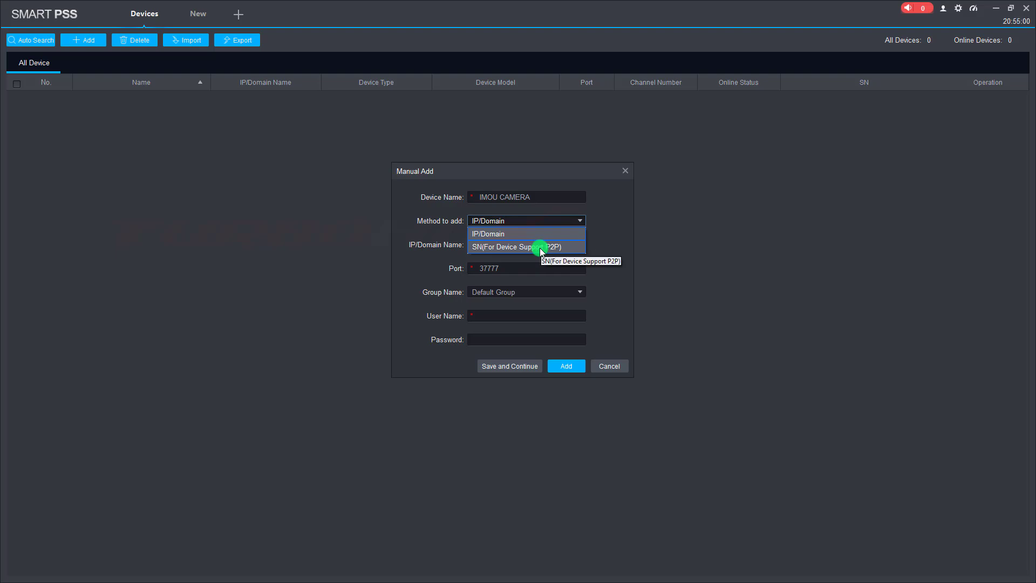
{"action": "left_click", "coordinate": [542, 250]}
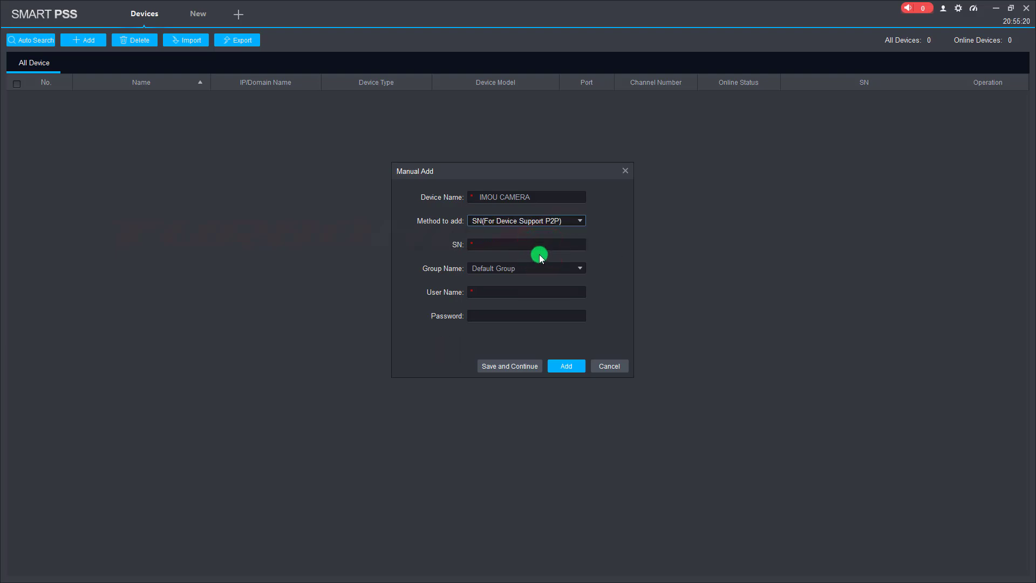
{"action": "left_click", "coordinate": [531, 245]}
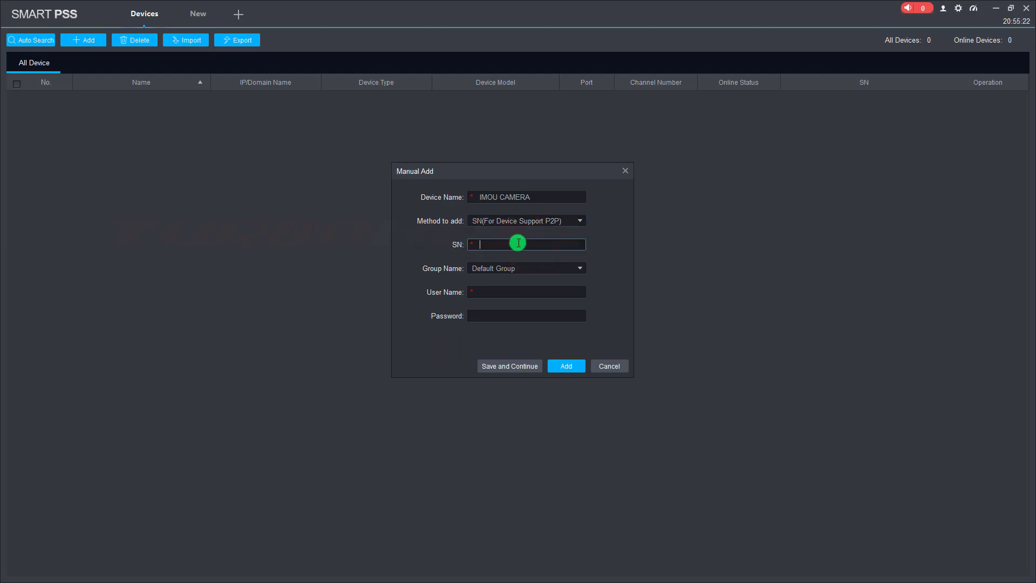
{"action": "right_click", "coordinate": [517, 246]}
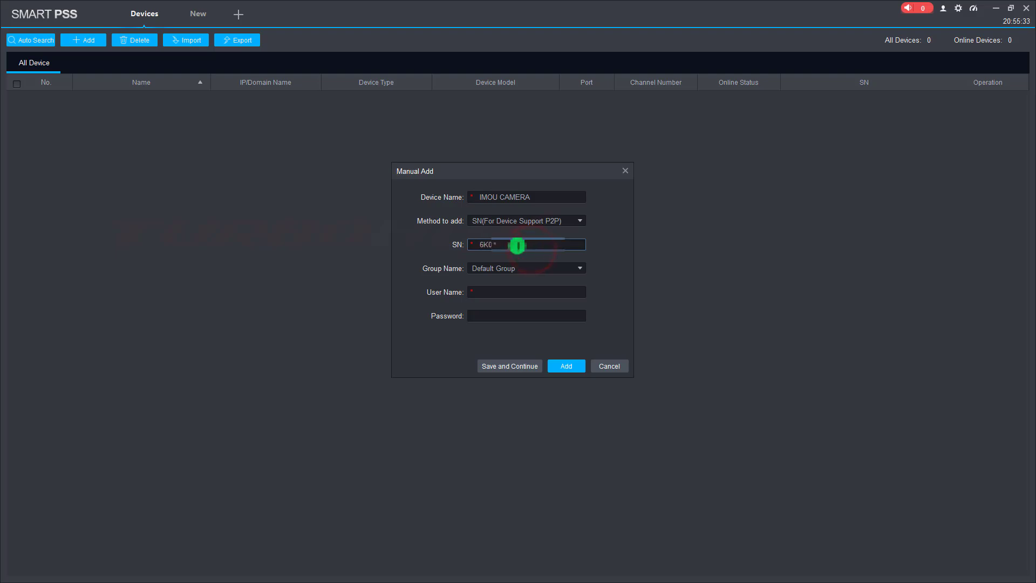
{"action": "left_click", "coordinate": [526, 294]}
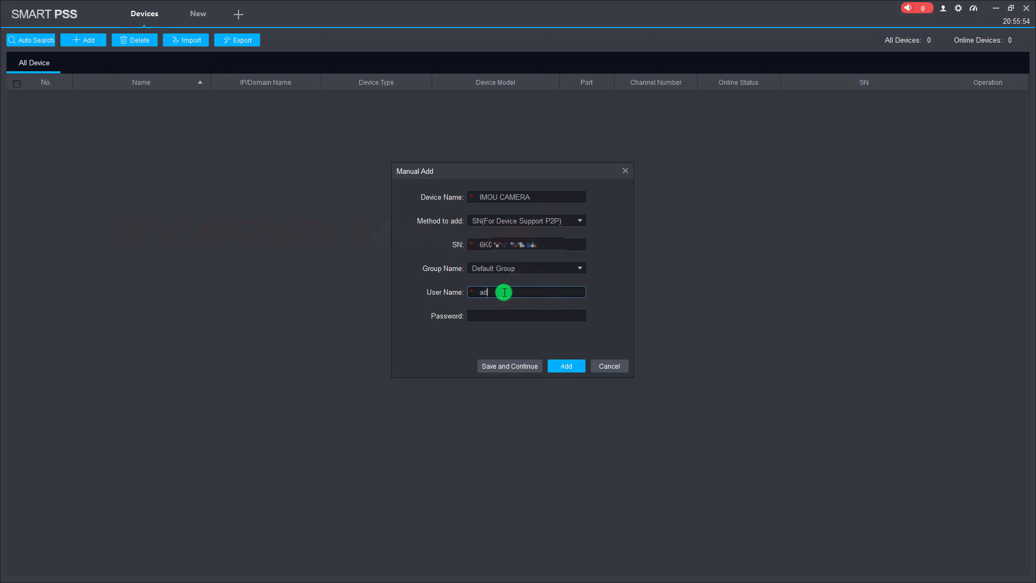
{"action": "left_click", "coordinate": [472, 316]}
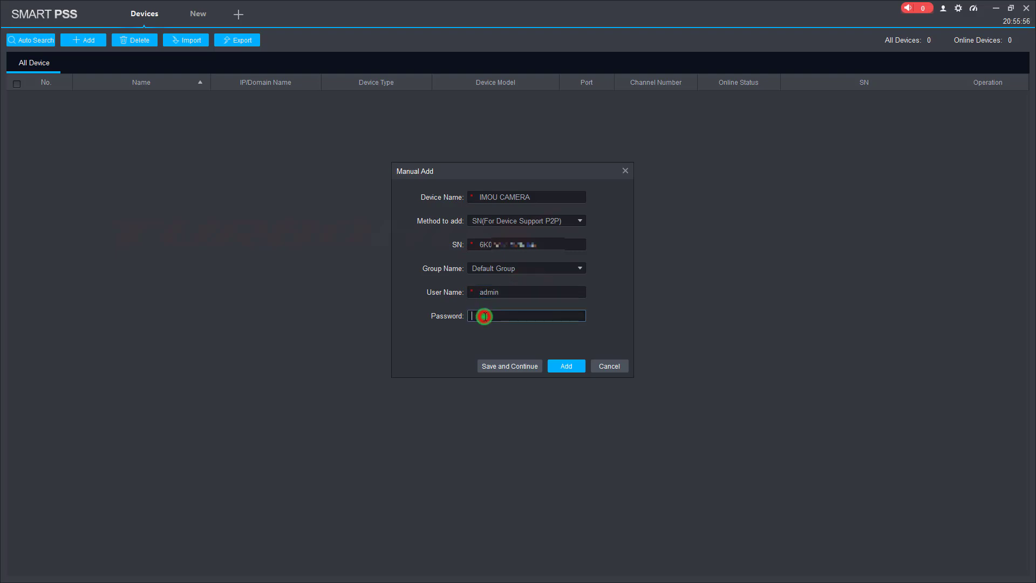
{"action": "type", "text": "•••"}
Add IMOU CAMERA to the device list and open its device configuration page
{"action": "left_click", "coordinate": [576, 366]}
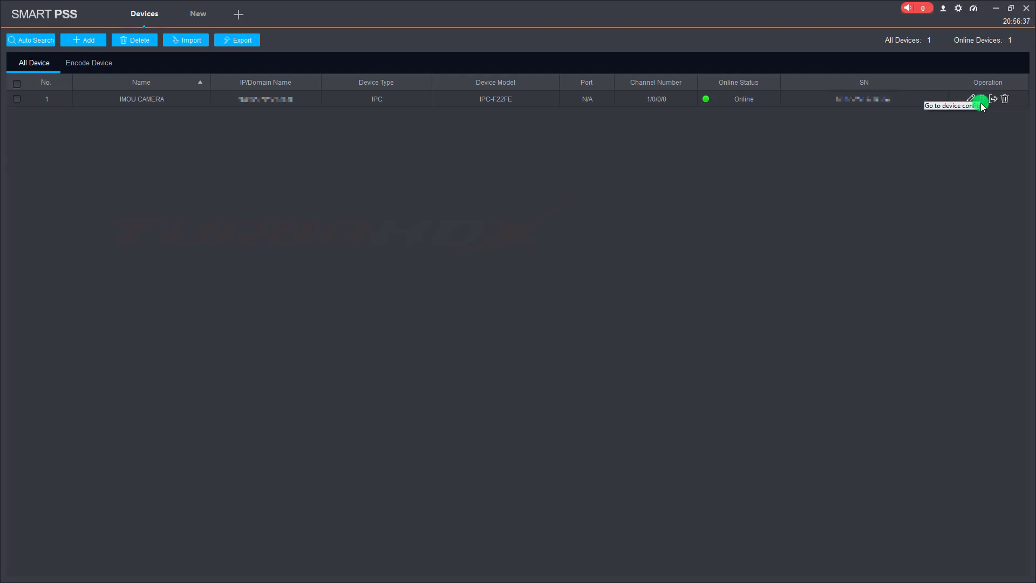
{"action": "left_click", "coordinate": [983, 99]}
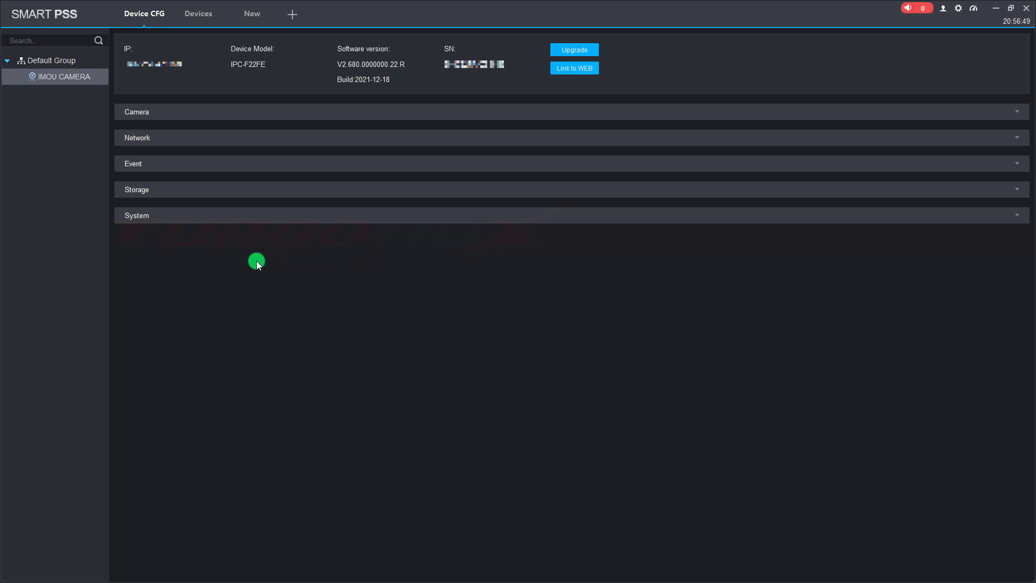
Review exposure, backlight, white balance, IR Light (SmartIR) and Day/Night (Auto) camera properties, then cancel
{"action": "left_click", "coordinate": [136, 112]}
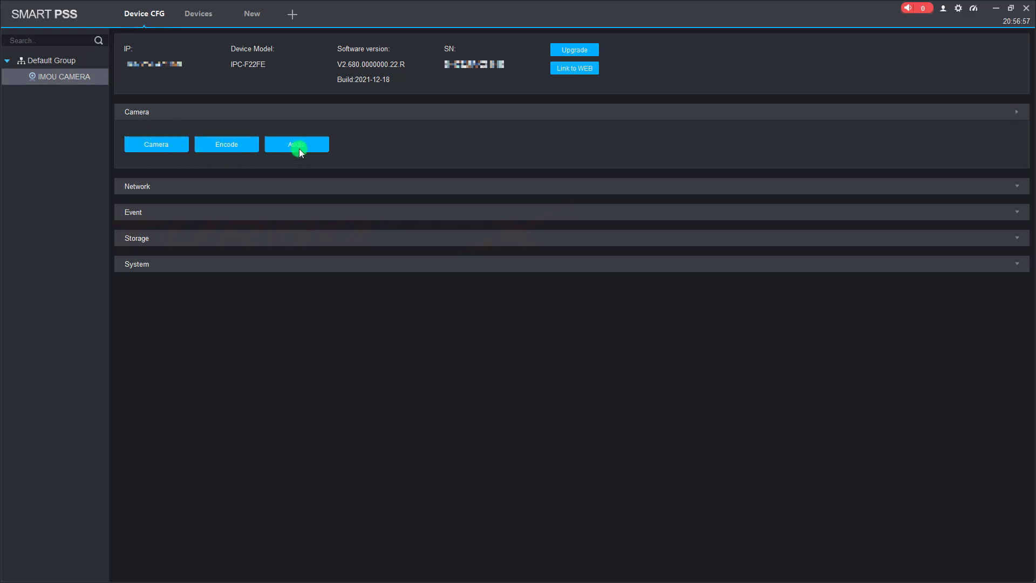
{"action": "left_click", "coordinate": [164, 145]}
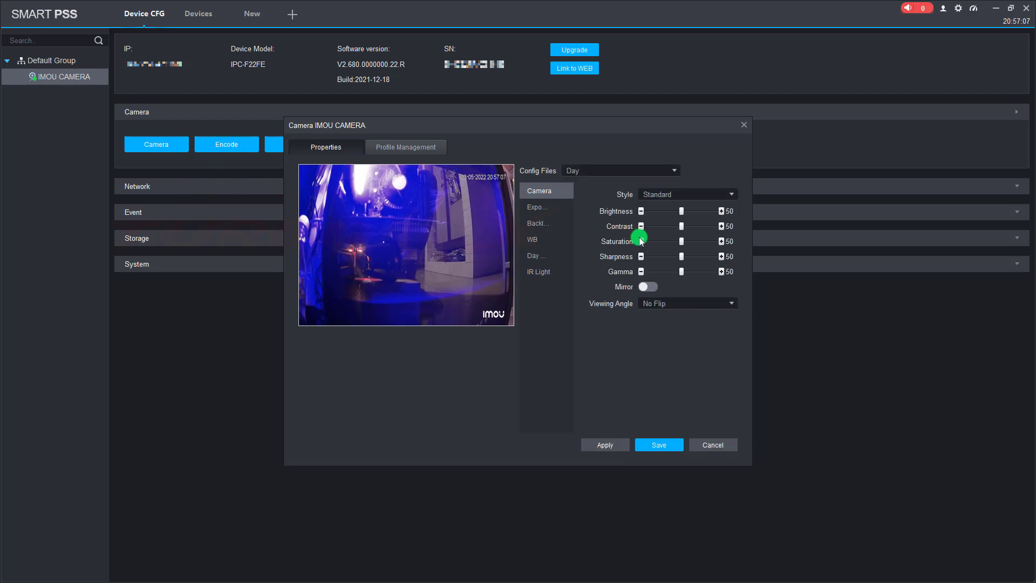
{"action": "left_click", "coordinate": [539, 191]}
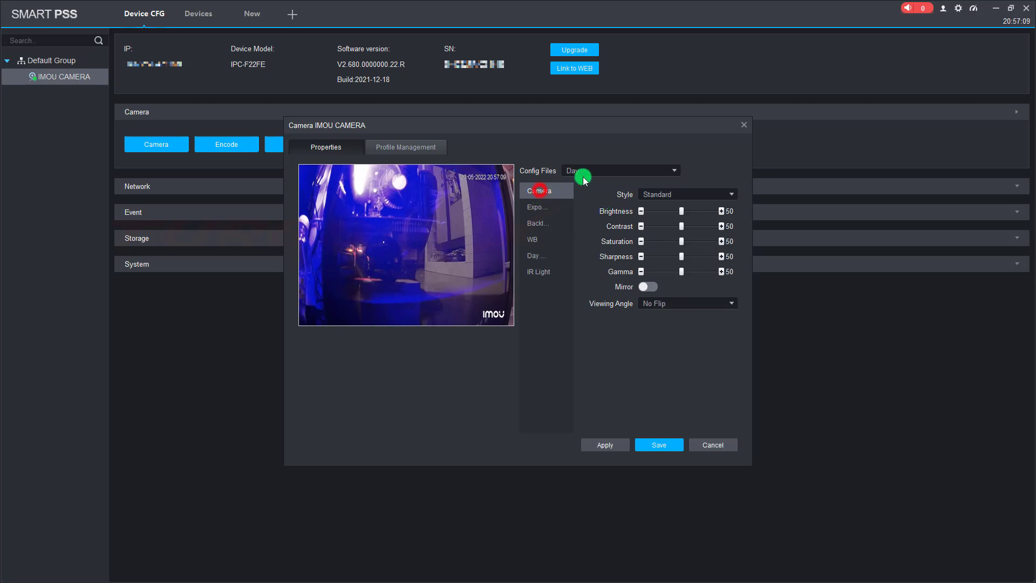
{"action": "left_click", "coordinate": [537, 212]}
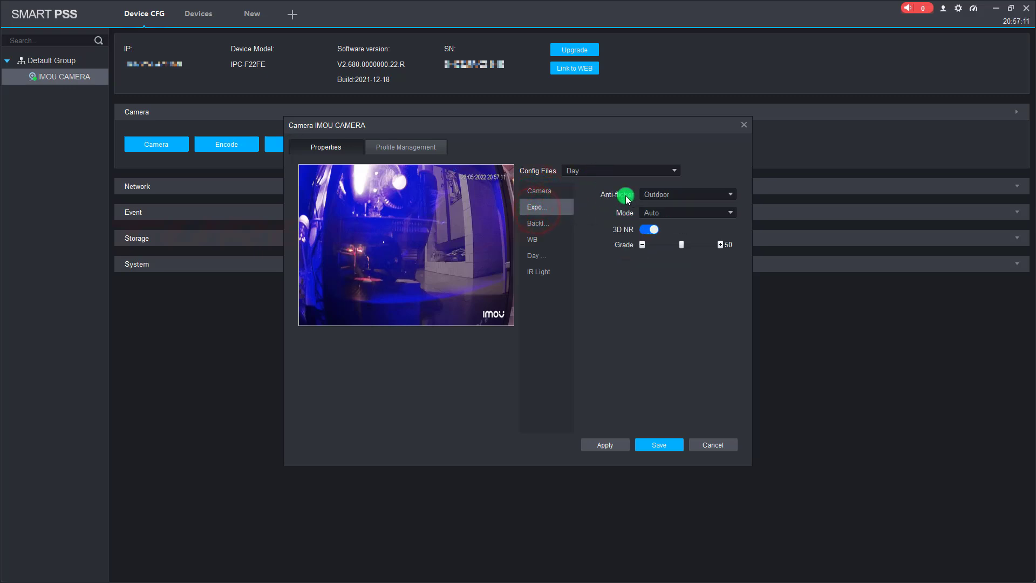
{"action": "left_click", "coordinate": [542, 222]}
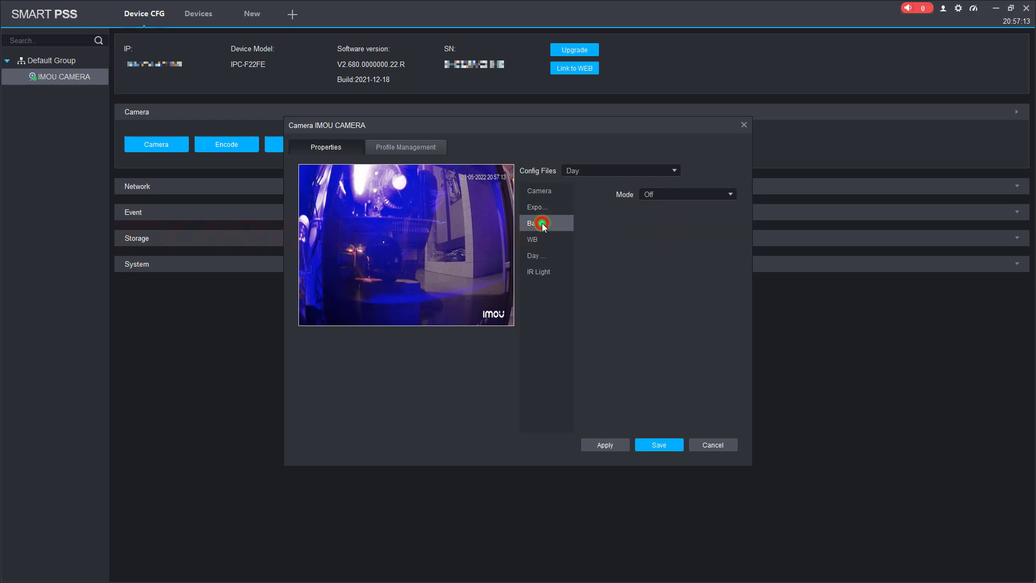
{"action": "left_click", "coordinate": [542, 239]}
{"action": "left_click", "coordinate": [541, 255]}
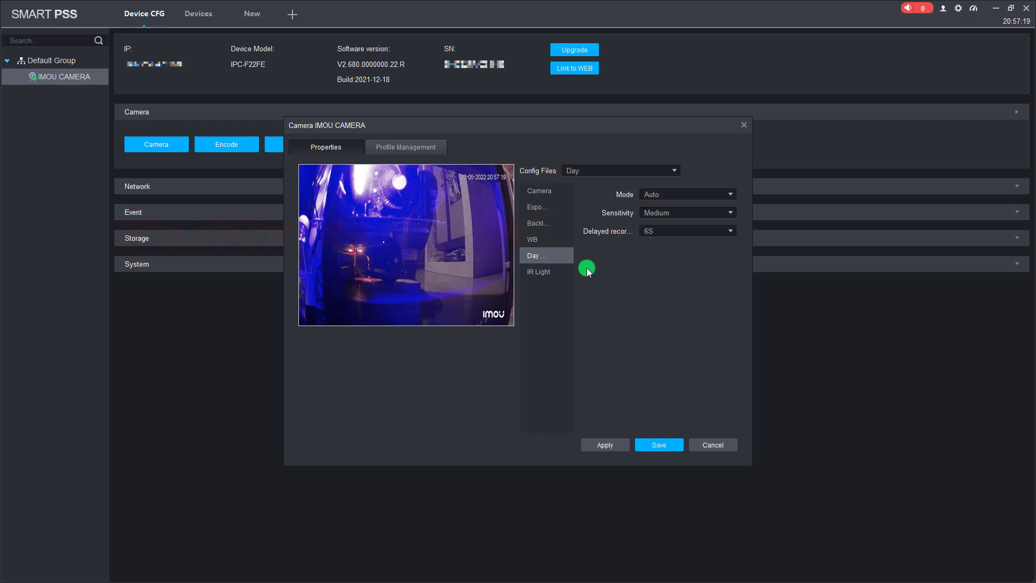
{"action": "left_click", "coordinate": [547, 274]}
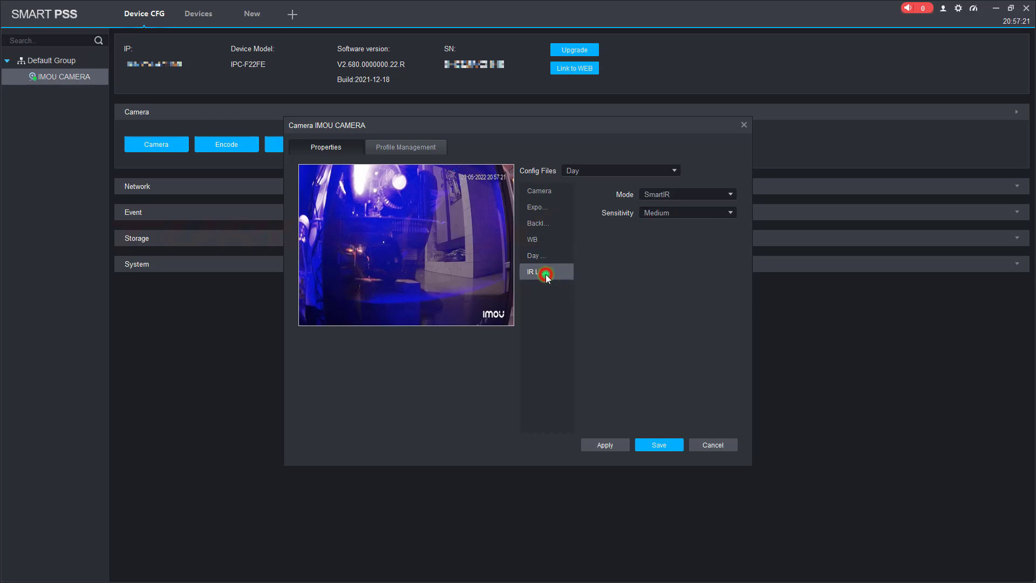
{"action": "left_click", "coordinate": [538, 255]}
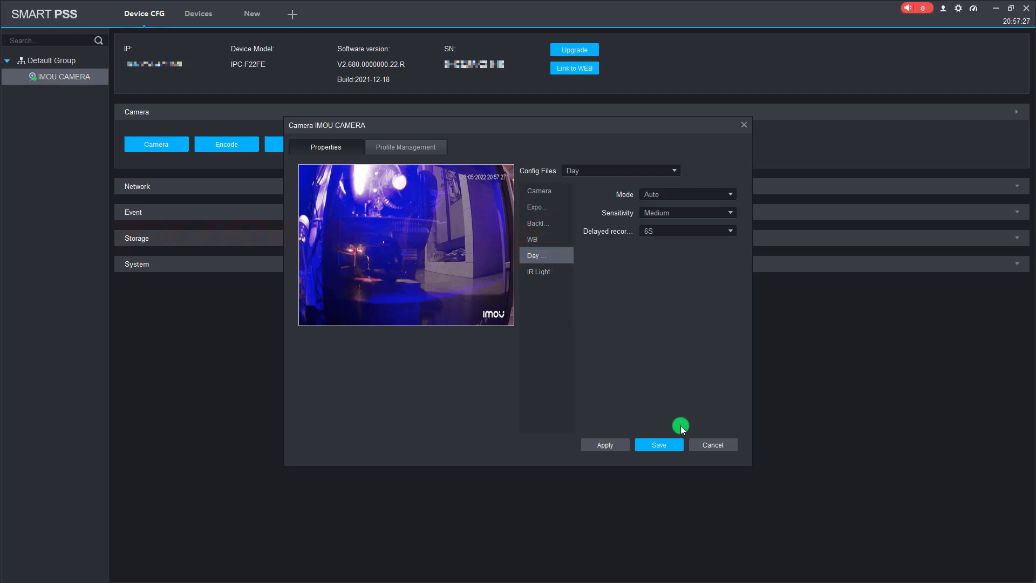
{"action": "left_click", "coordinate": [696, 445]}
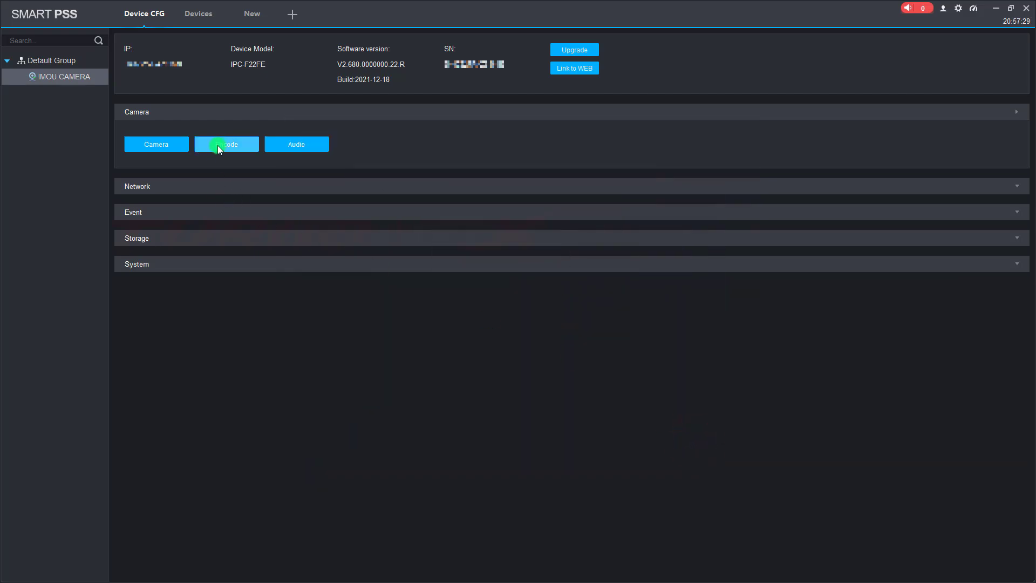
Check the main stream Encode options, keeping H.265 encode type and 1024Kbps bit stream
{"action": "left_click", "coordinate": [238, 144]}
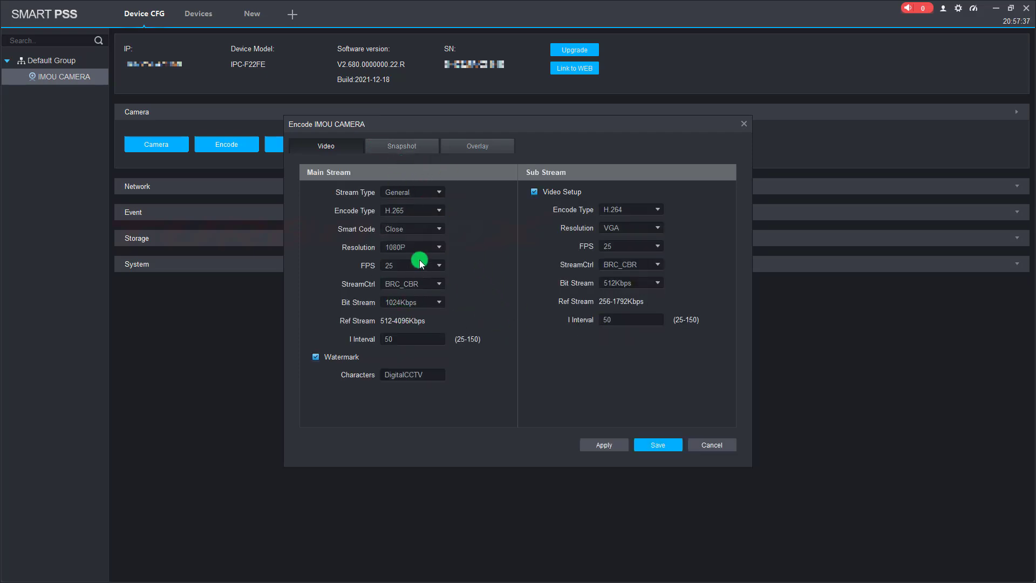
{"action": "left_click", "coordinate": [437, 211]}
{"action": "left_click", "coordinate": [432, 211]}
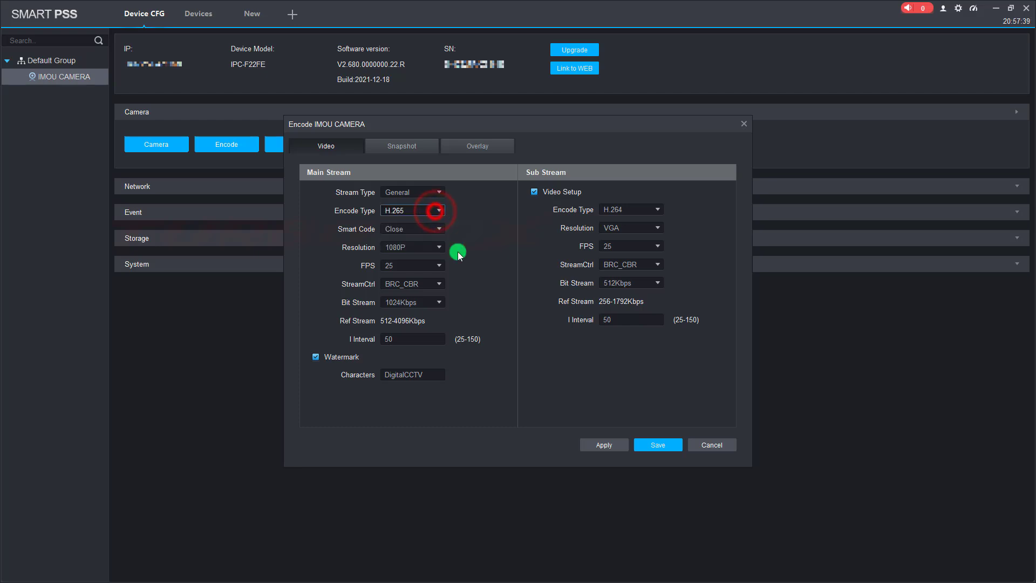
{"action": "left_click", "coordinate": [426, 301]}
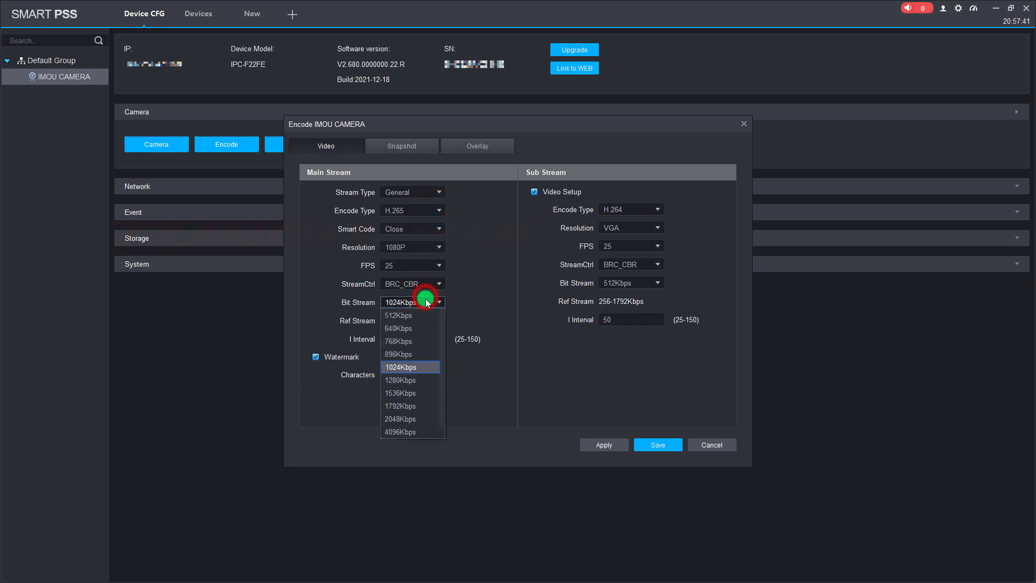
{"action": "left_click", "coordinate": [425, 301]}
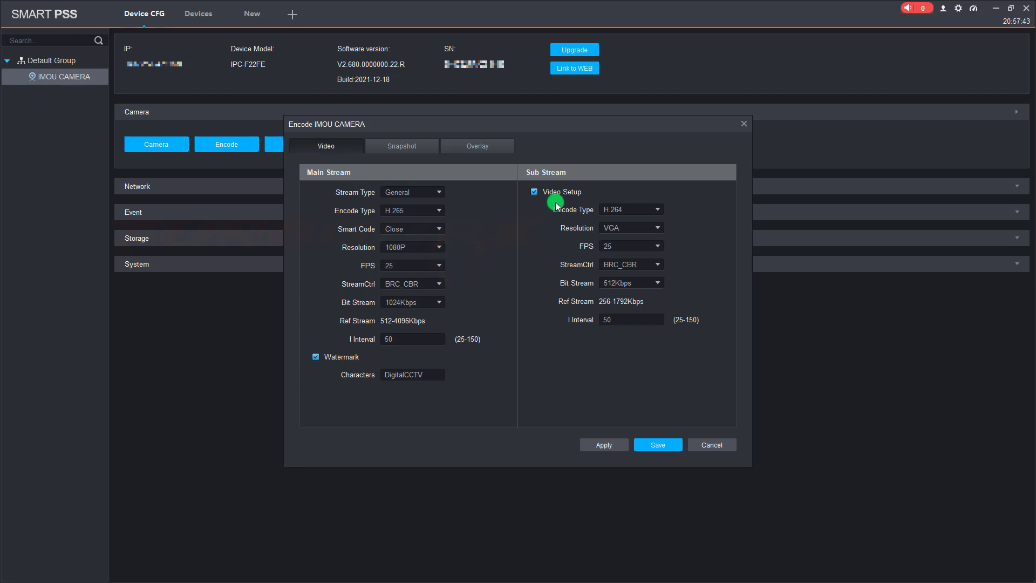
Review the Snapshot and Overlay tabs, including channel title, time title and privacy mask, then close
{"action": "left_click", "coordinate": [434, 147]}
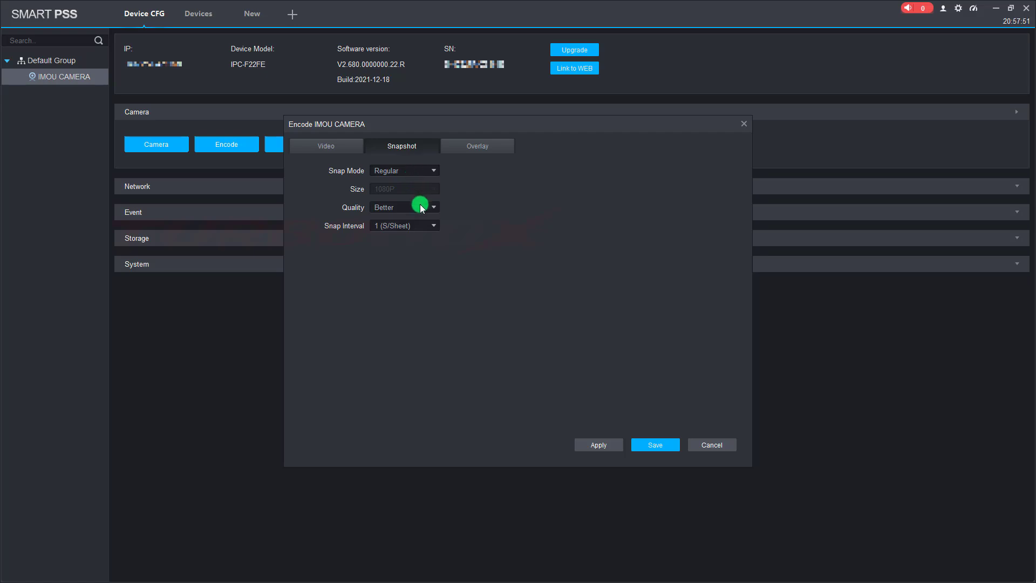
{"action": "left_click", "coordinate": [476, 150]}
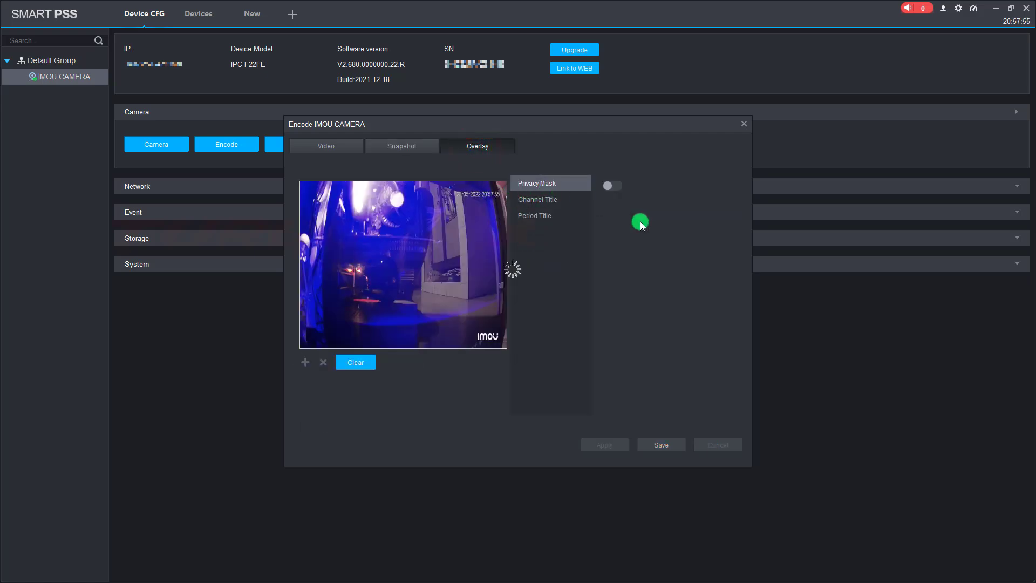
{"action": "left_click", "coordinate": [556, 200]}
{"action": "left_click", "coordinate": [551, 216]}
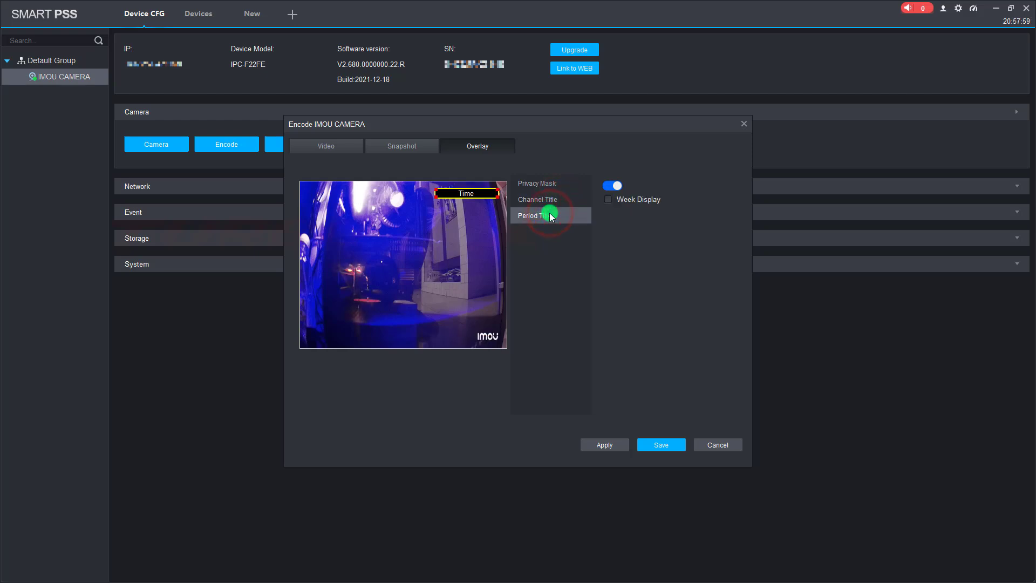
{"action": "left_click", "coordinate": [555, 203]}
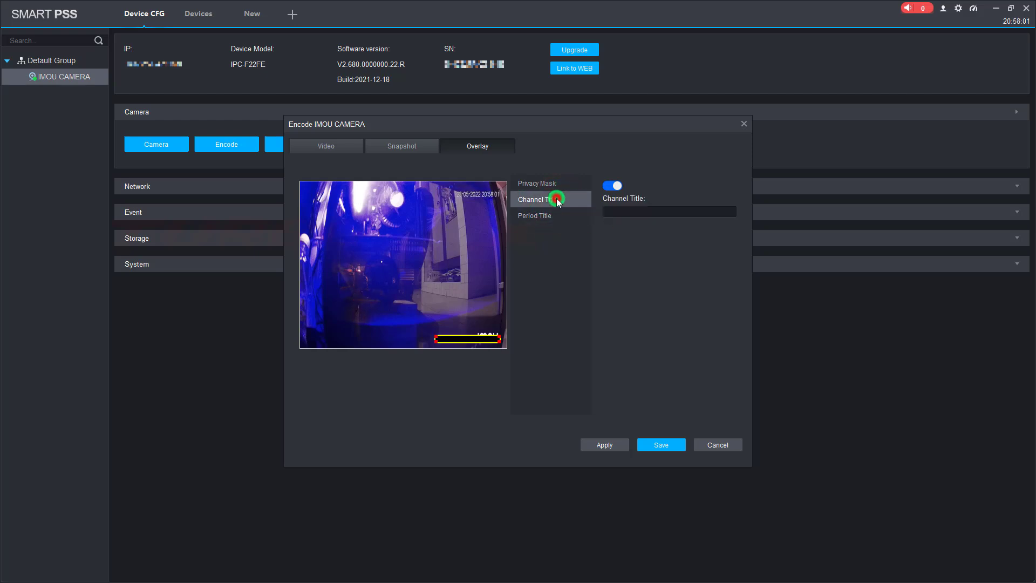
{"action": "left_click", "coordinate": [548, 184]}
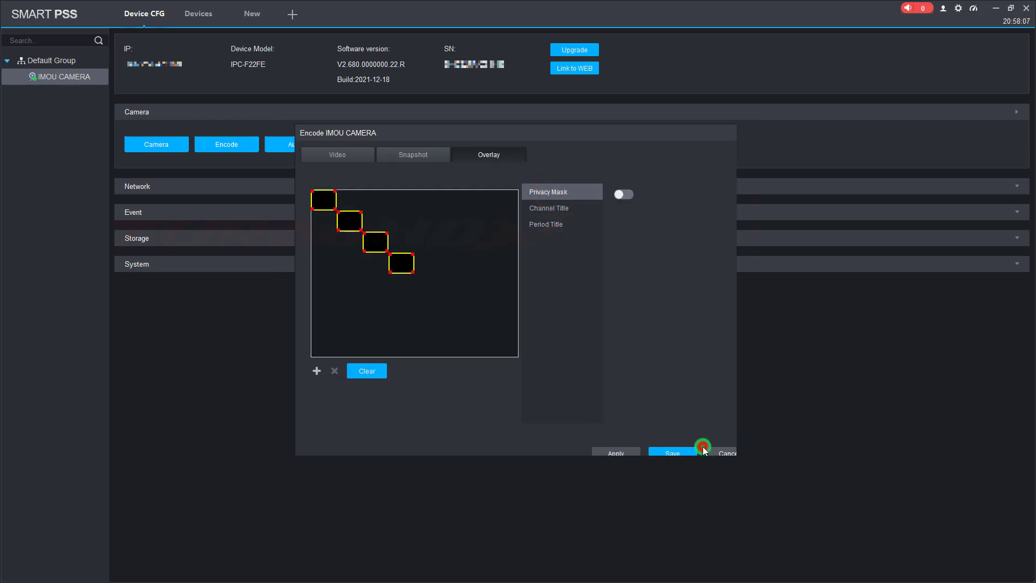
{"action": "left_click", "coordinate": [700, 446]}
{"action": "left_click", "coordinate": [315, 153]}
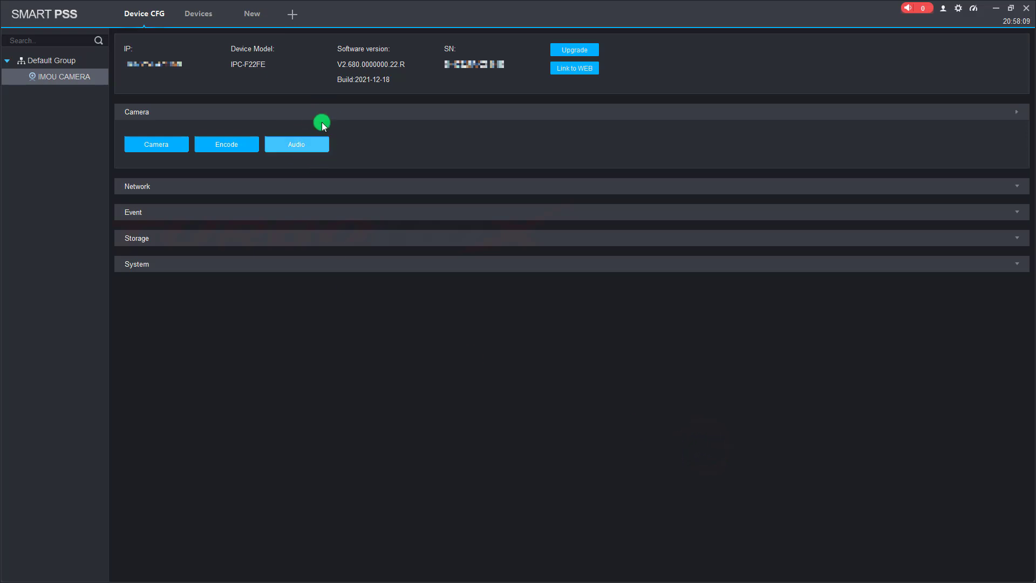
Review the Audio settings without changes, then view Network TCP/IP: DHCP, IP 192.168.1.108, gateway 192.168.1.1
{"action": "left_click", "coordinate": [298, 143]}
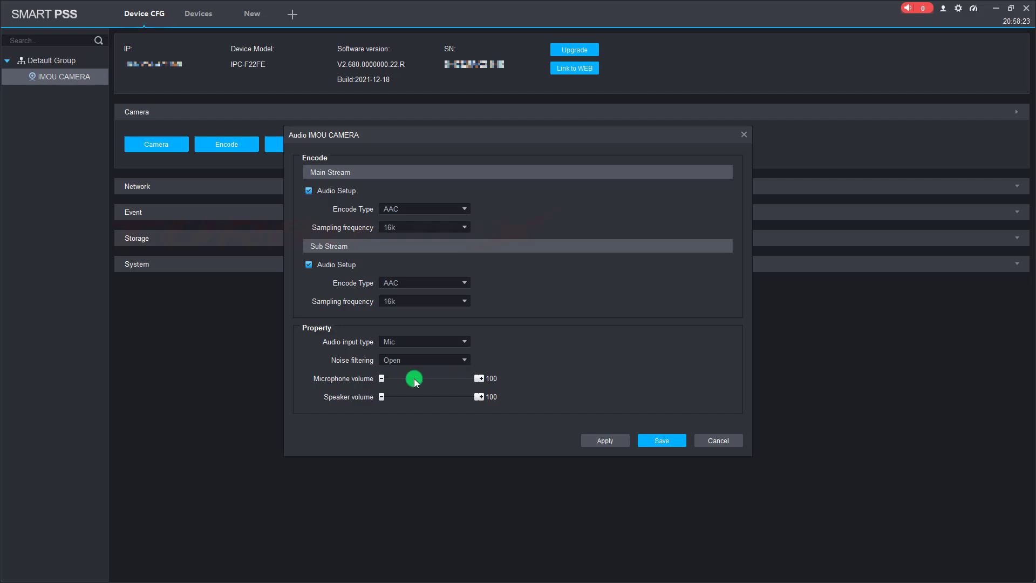
{"action": "left_click", "coordinate": [717, 441]}
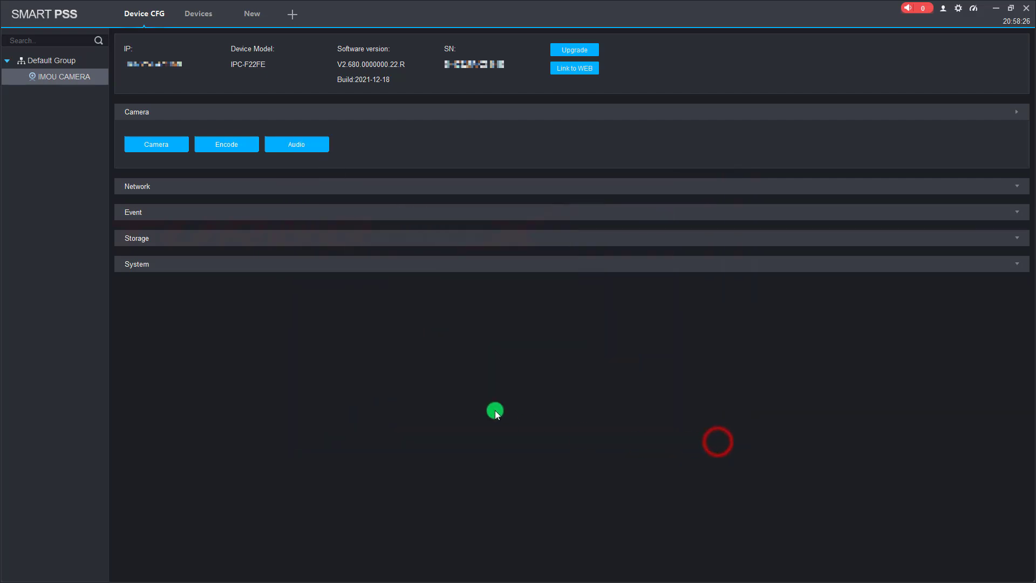
{"action": "left_click", "coordinate": [146, 187]}
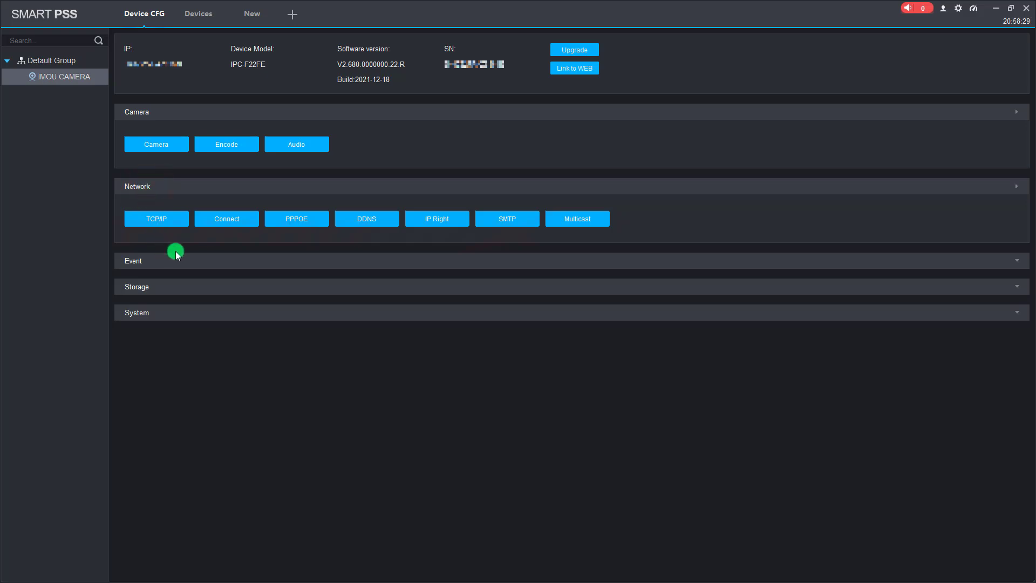
{"action": "left_click", "coordinate": [159, 218]}
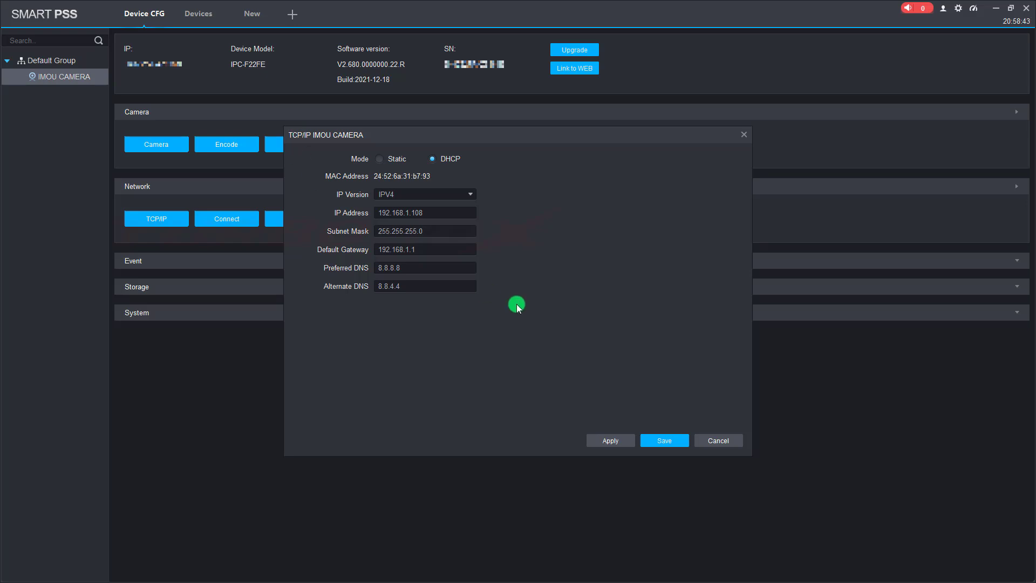
Leave TCP/IP unchanged and review the Connect port and DDNS settings without saving
{"action": "left_click", "coordinate": [718, 436]}
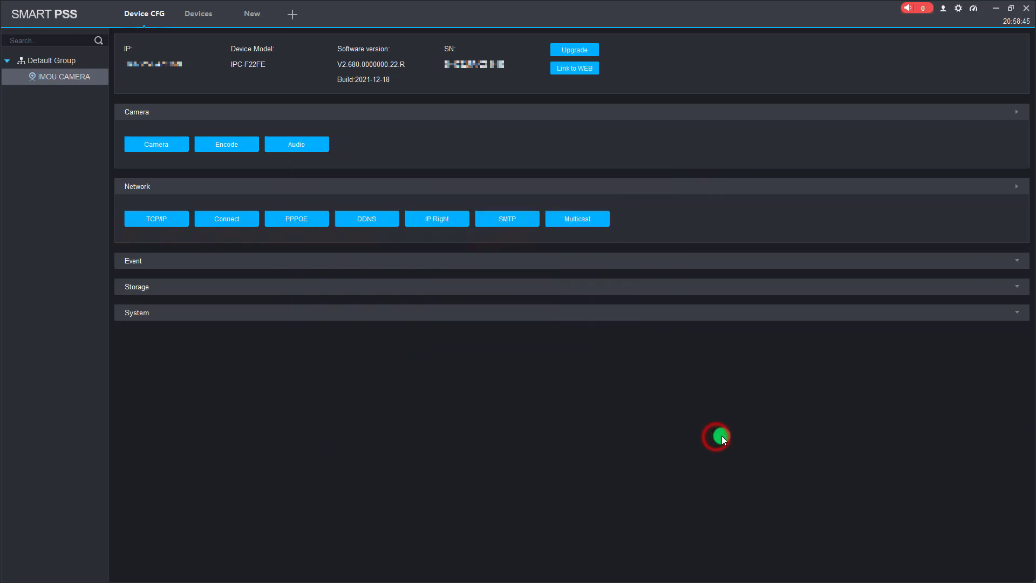
{"action": "left_click", "coordinate": [238, 219]}
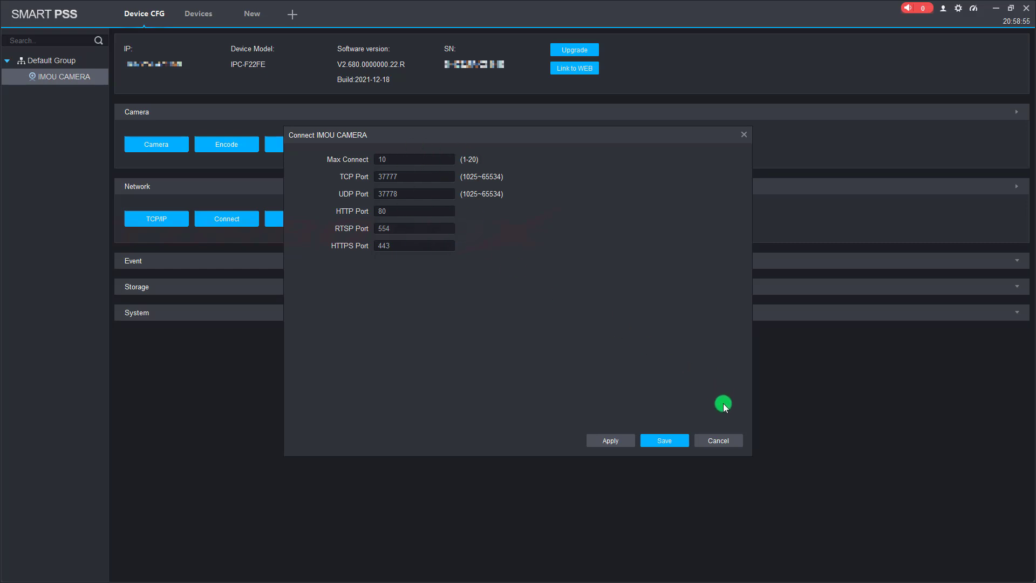
{"action": "left_click", "coordinate": [719, 440]}
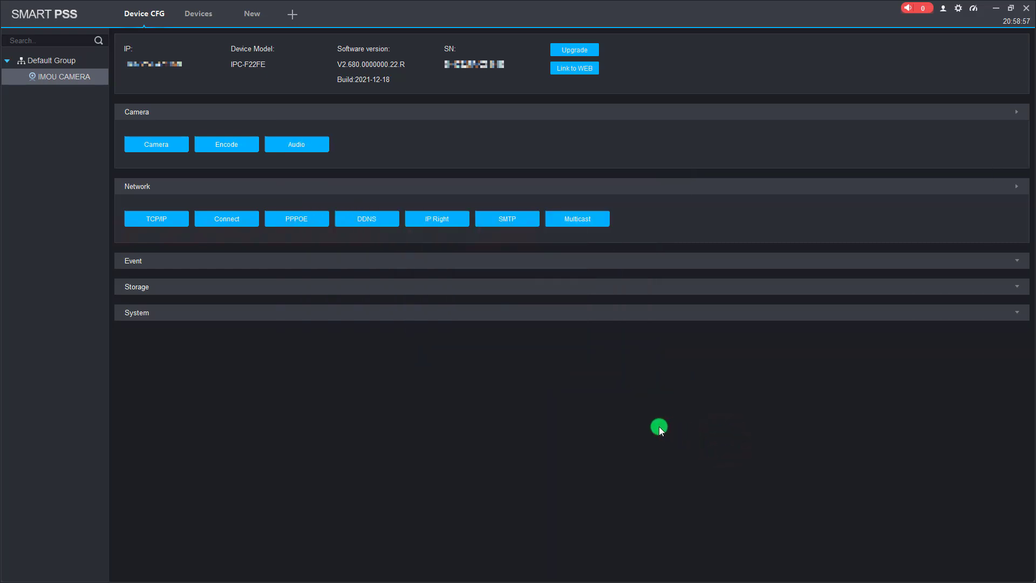
{"action": "left_click", "coordinate": [379, 222]}
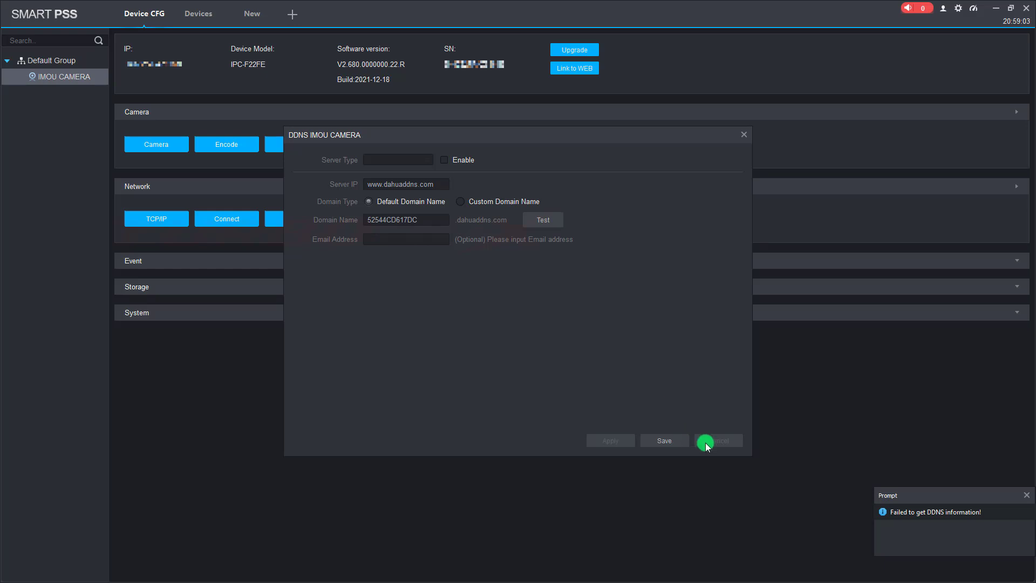
{"action": "left_click", "coordinate": [744, 135]}
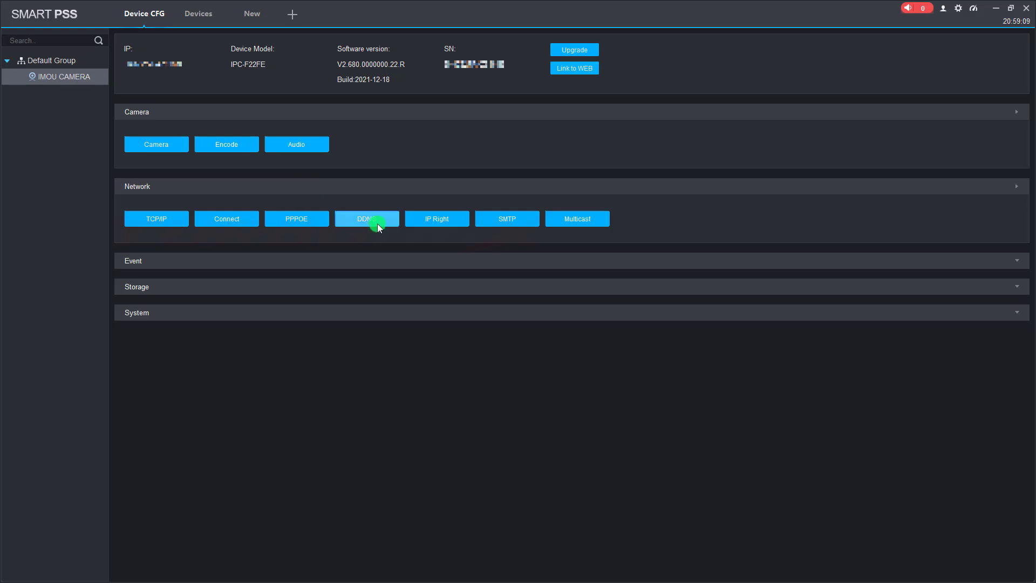
Review the IP Right access list unchanged, then expand the Event group showing Video Detect and Audio Detection
{"action": "left_click", "coordinate": [449, 219]}
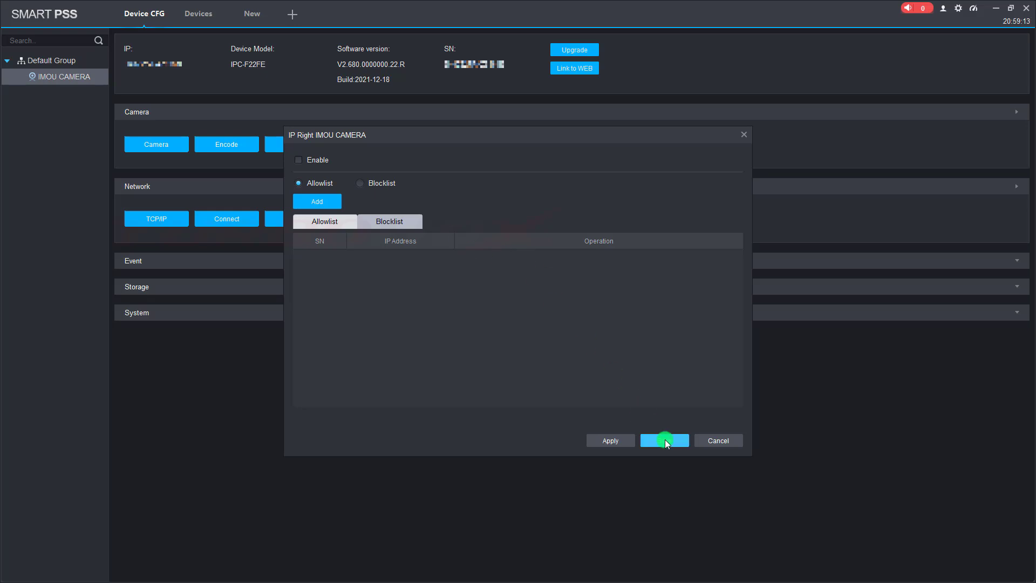
{"action": "left_click", "coordinate": [705, 440]}
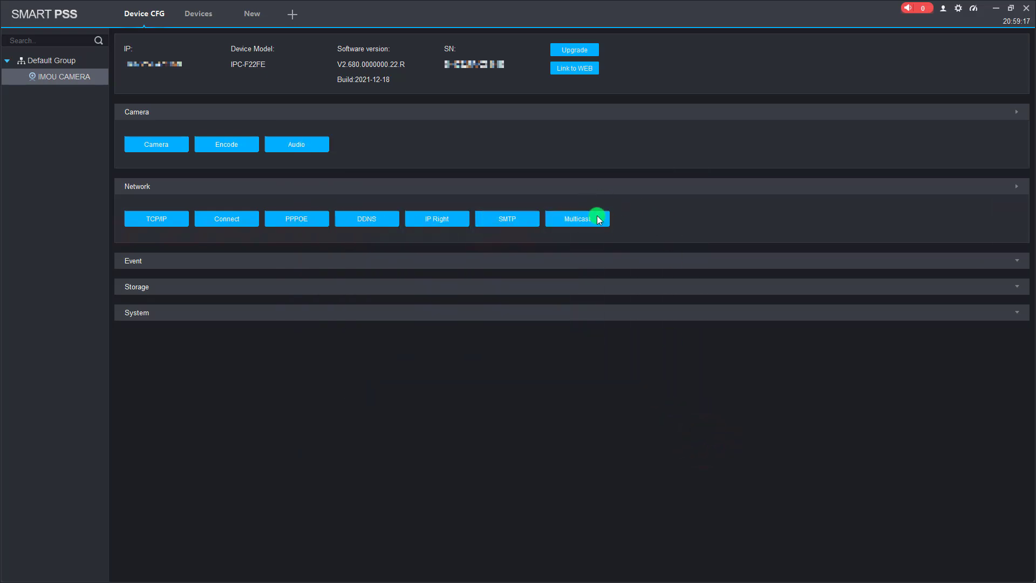
{"action": "left_click", "coordinate": [231, 261]}
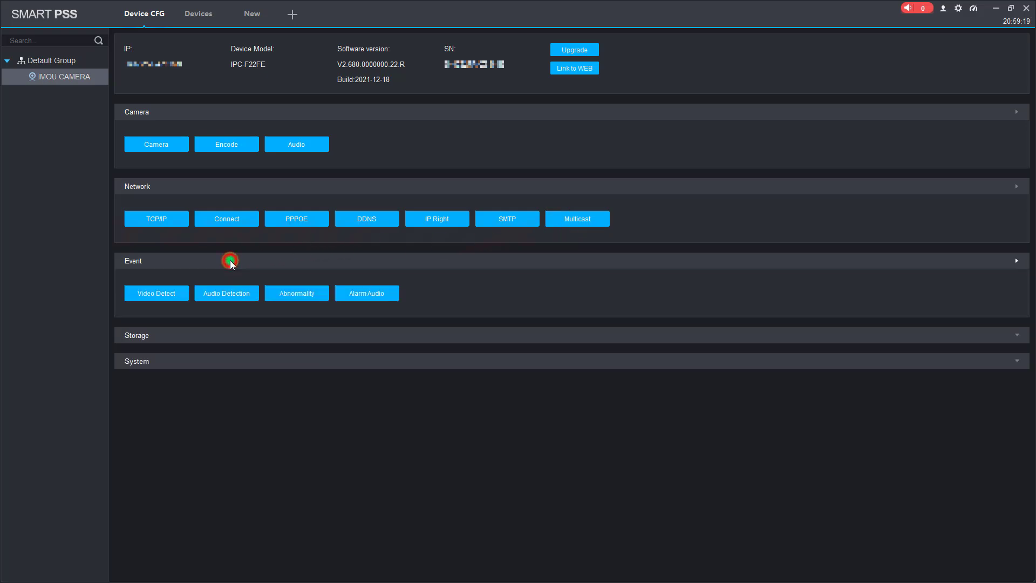
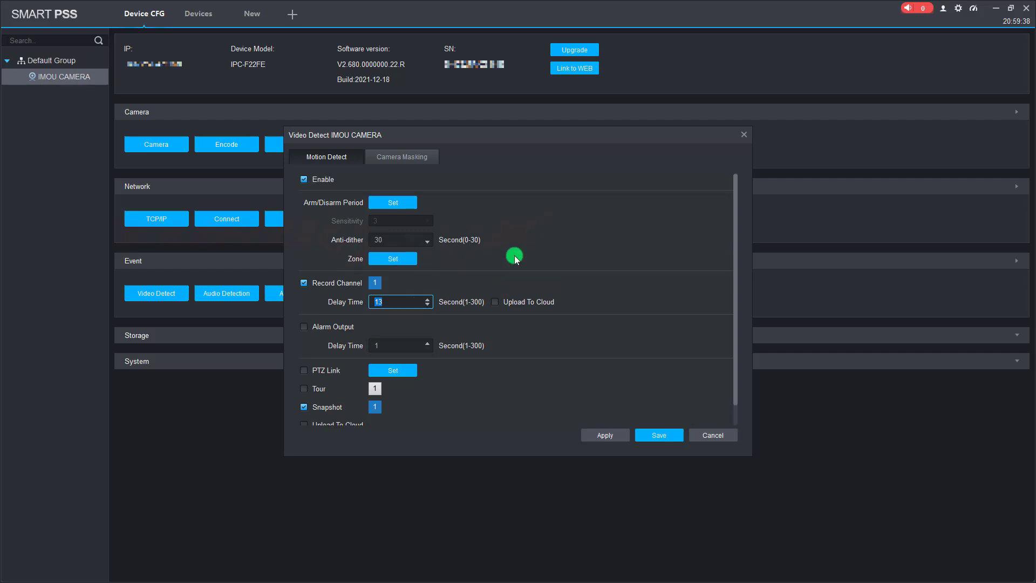
Review the motion Arm/Disarm schedule, detection zone and Camera Masking tab, cancelling each without saving
{"action": "left_click", "coordinate": [399, 202]}
{"action": "left_click", "coordinate": [737, 443]}
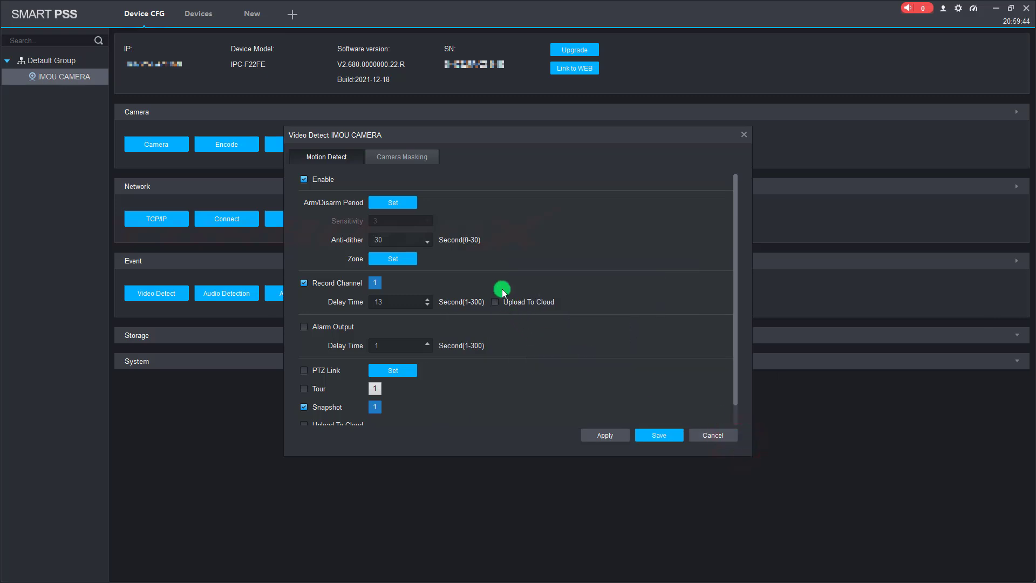
{"action": "left_click", "coordinate": [383, 258]}
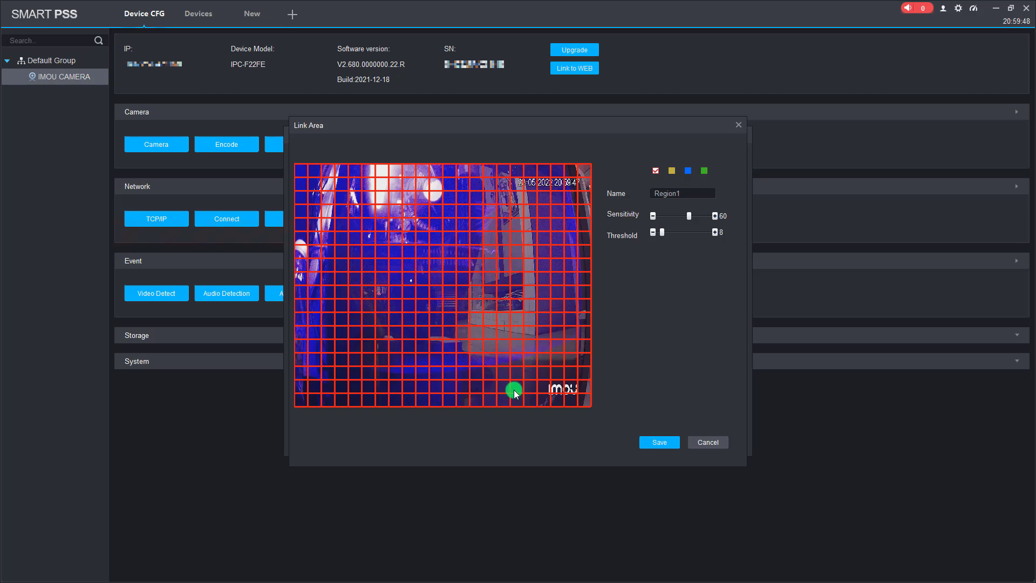
{"action": "left_click", "coordinate": [714, 444]}
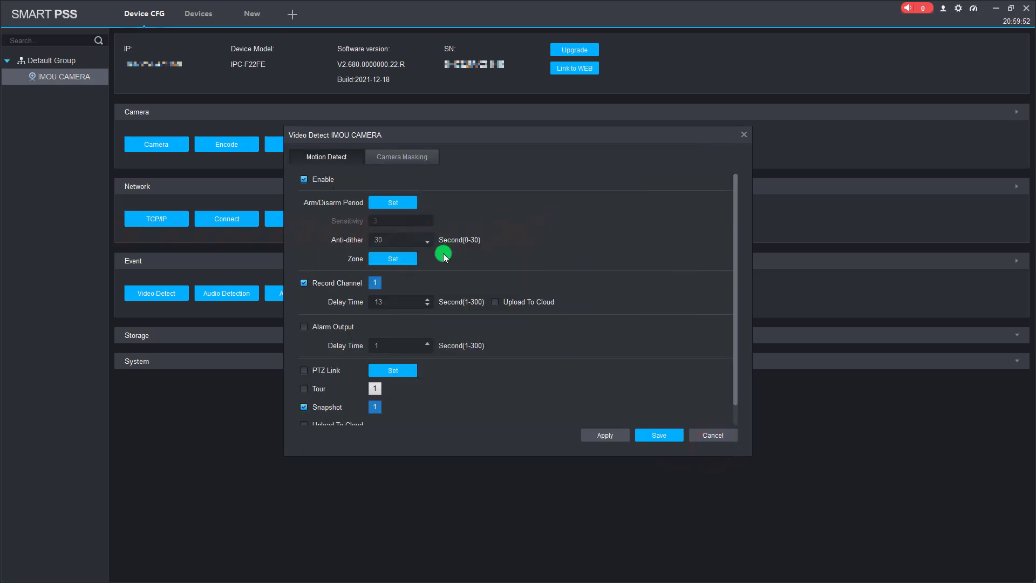
{"action": "left_click", "coordinate": [406, 158]}
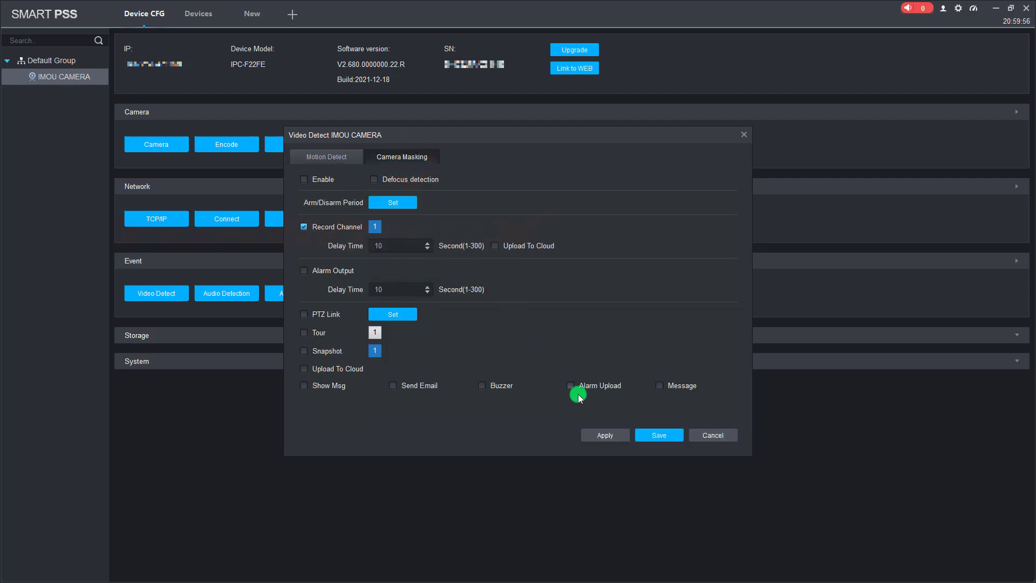
{"action": "left_click", "coordinate": [702, 437]}
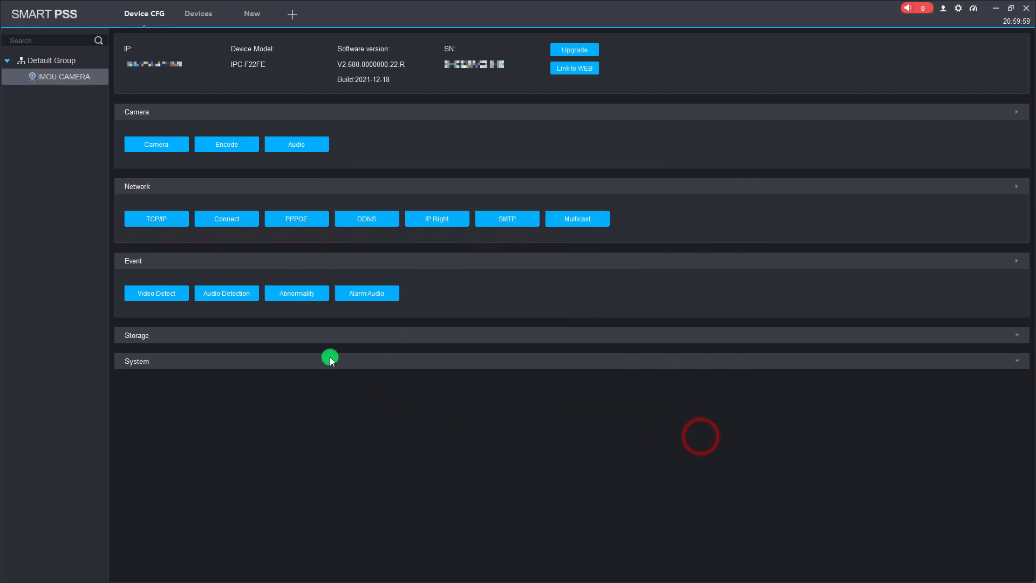
{"action": "left_click", "coordinate": [227, 294]}
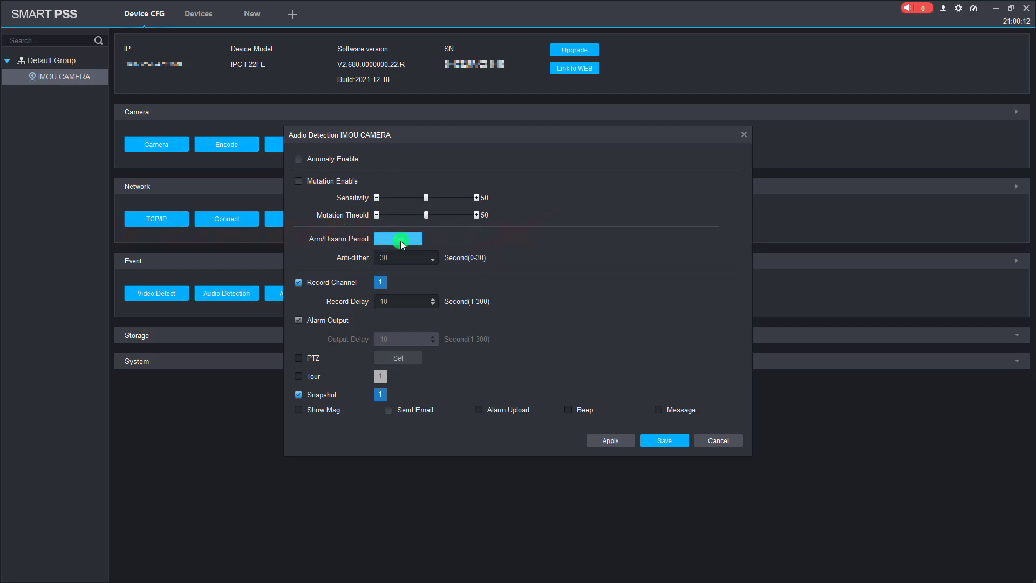
{"action": "left_click", "coordinate": [713, 442]}
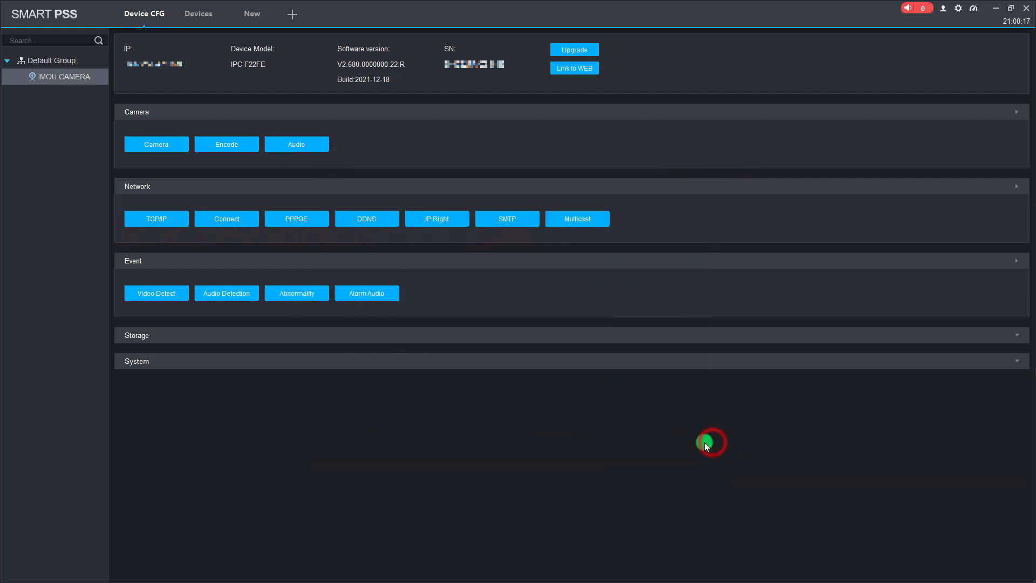
{"action": "left_click", "coordinate": [290, 296]}
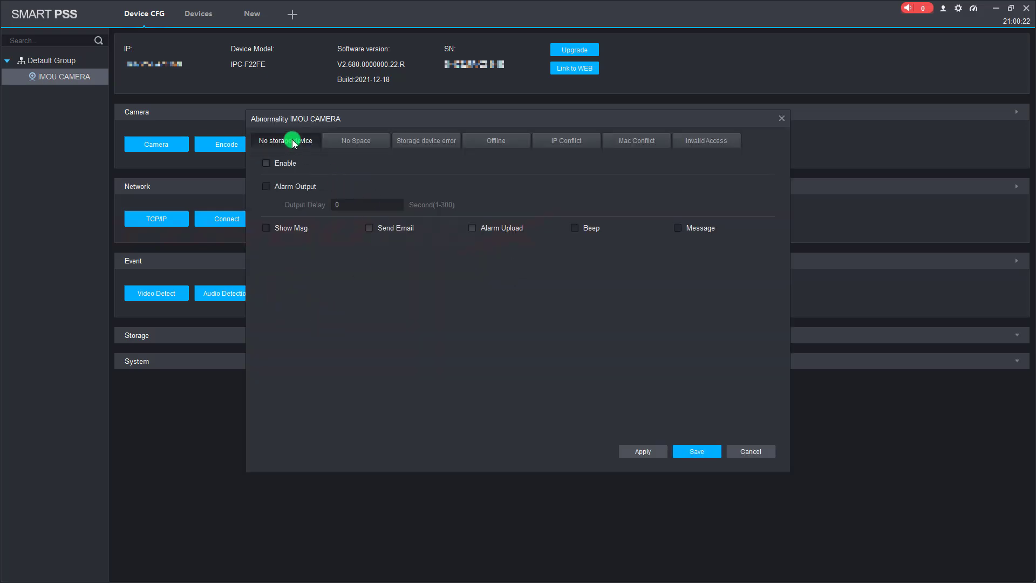
{"action": "left_click", "coordinate": [357, 141]}
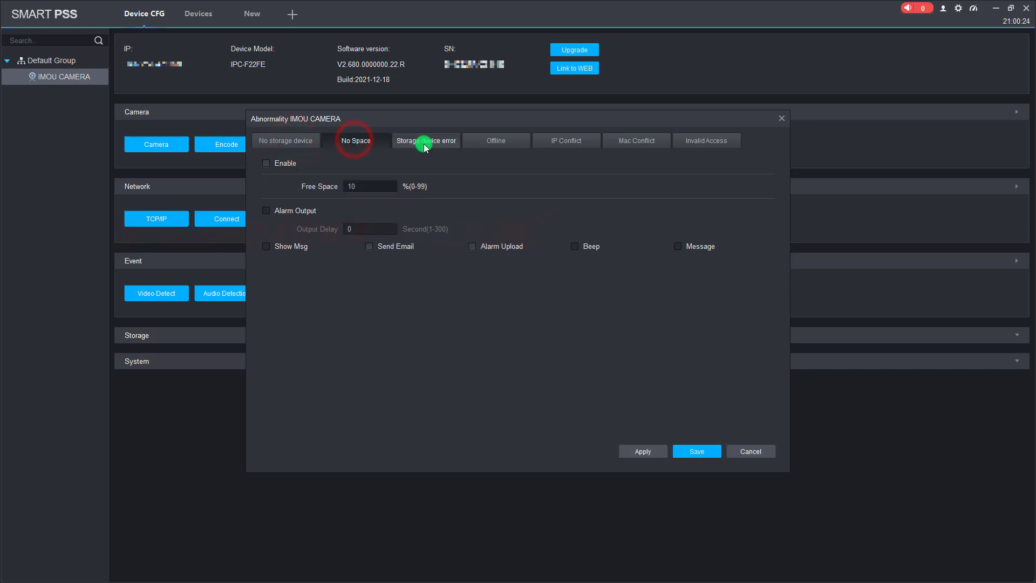
{"action": "left_click", "coordinate": [424, 143]}
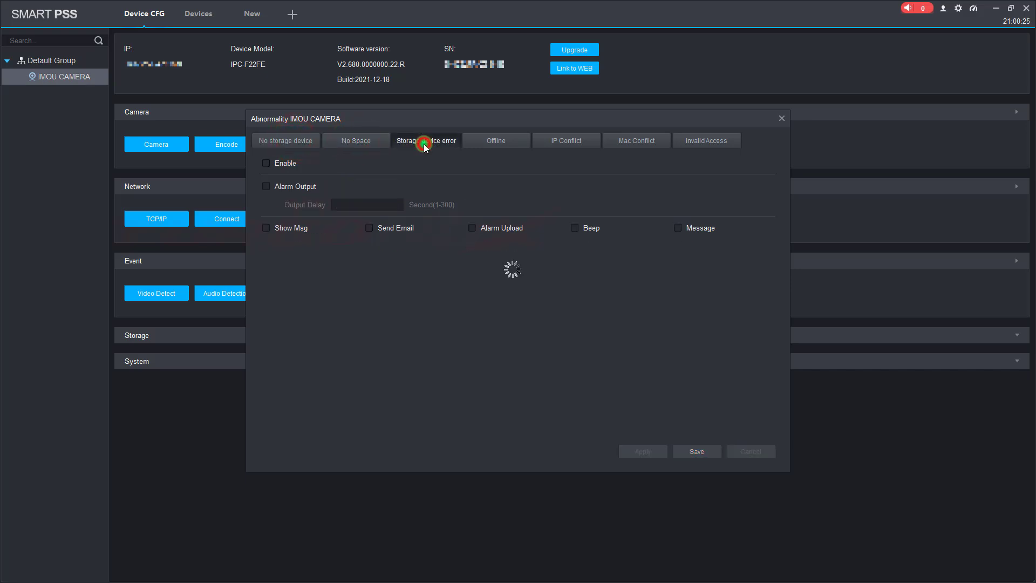
{"action": "left_click", "coordinate": [505, 145]}
{"action": "left_click", "coordinate": [559, 145]}
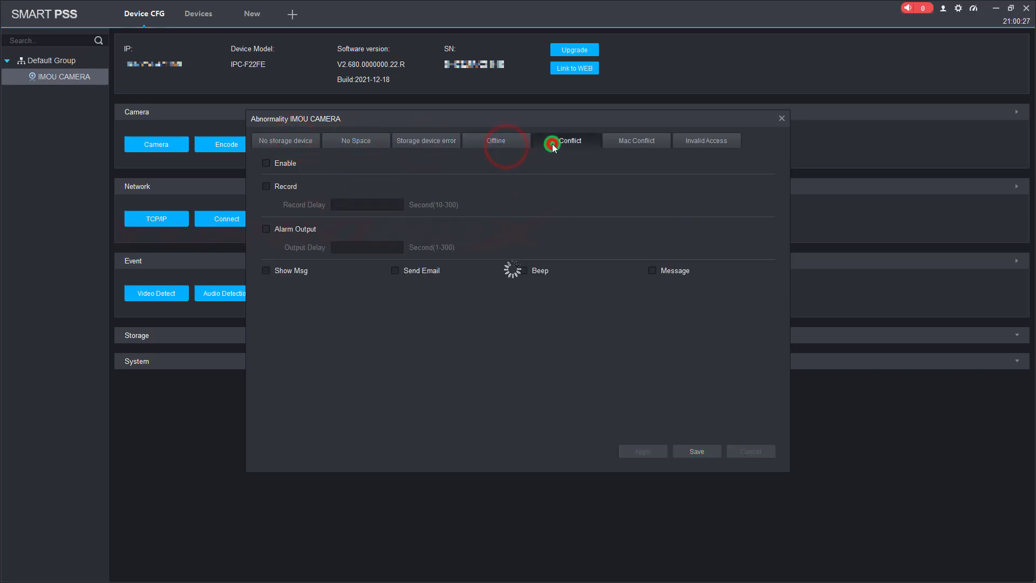
{"action": "left_click", "coordinate": [624, 142]}
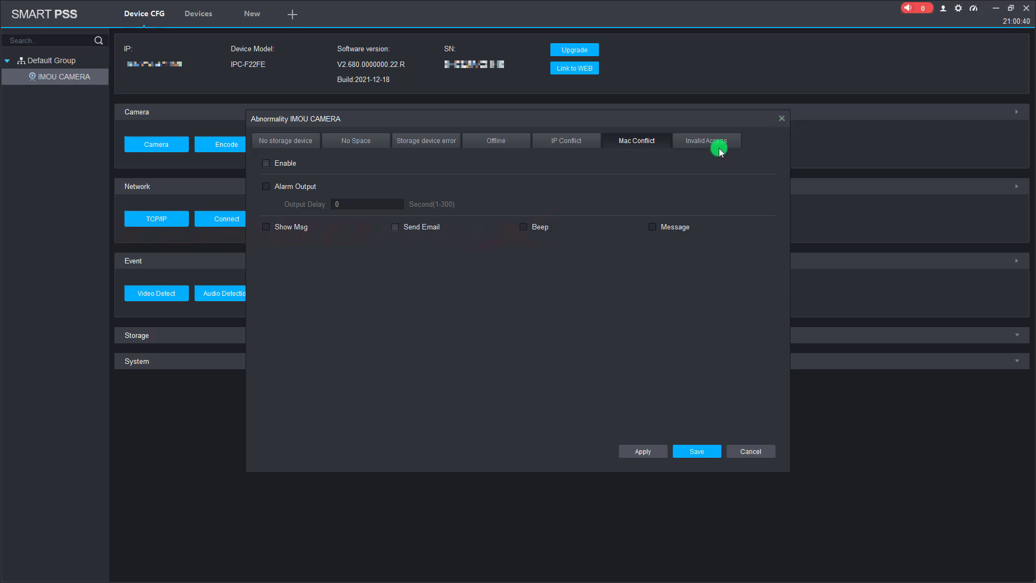
{"action": "left_click", "coordinate": [782, 122]}
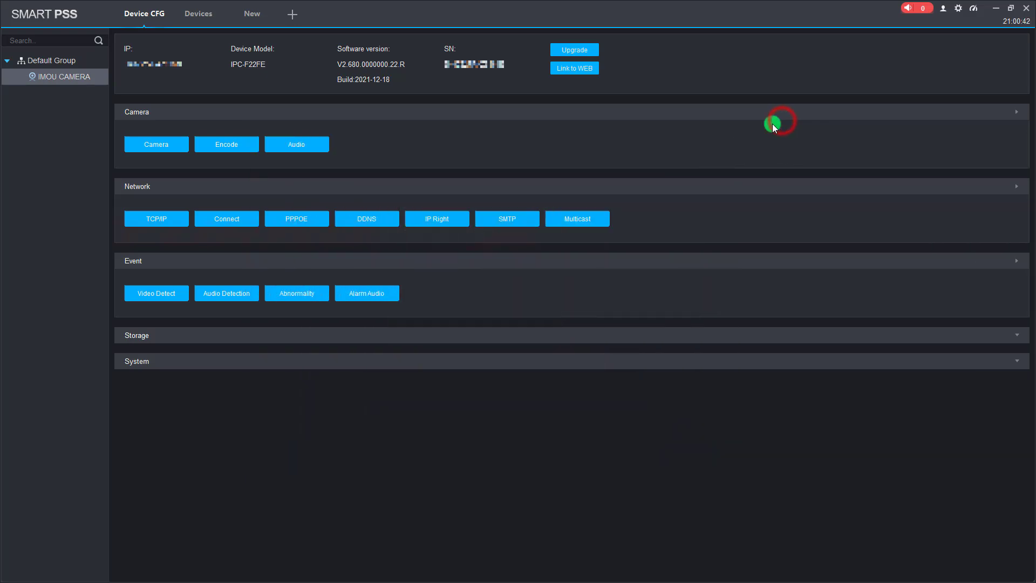
Look over the Alarm Audio settings, close them unsaved, and expand the Storage section
{"action": "left_click", "coordinate": [381, 293]}
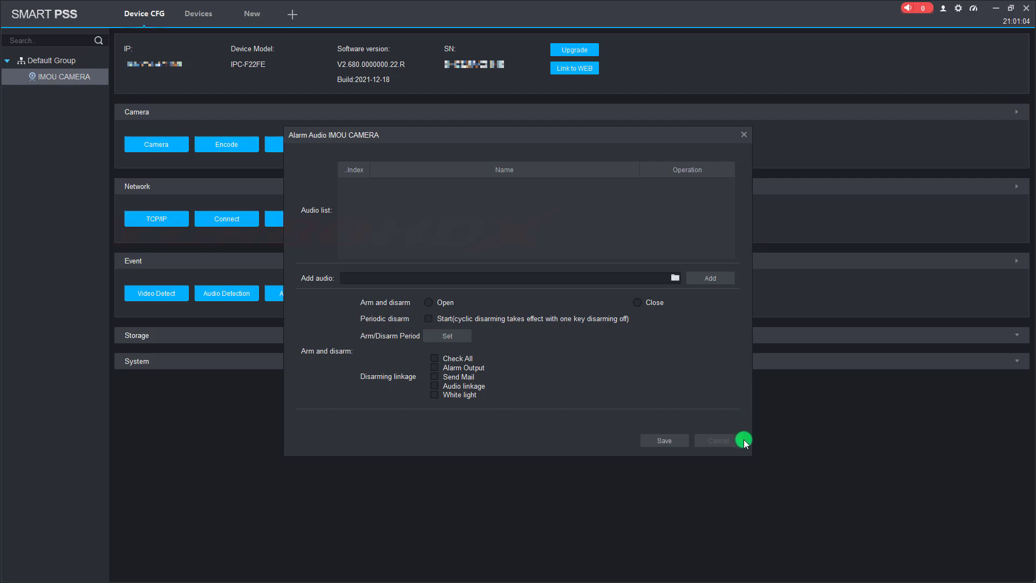
{"action": "left_click", "coordinate": [746, 135]}
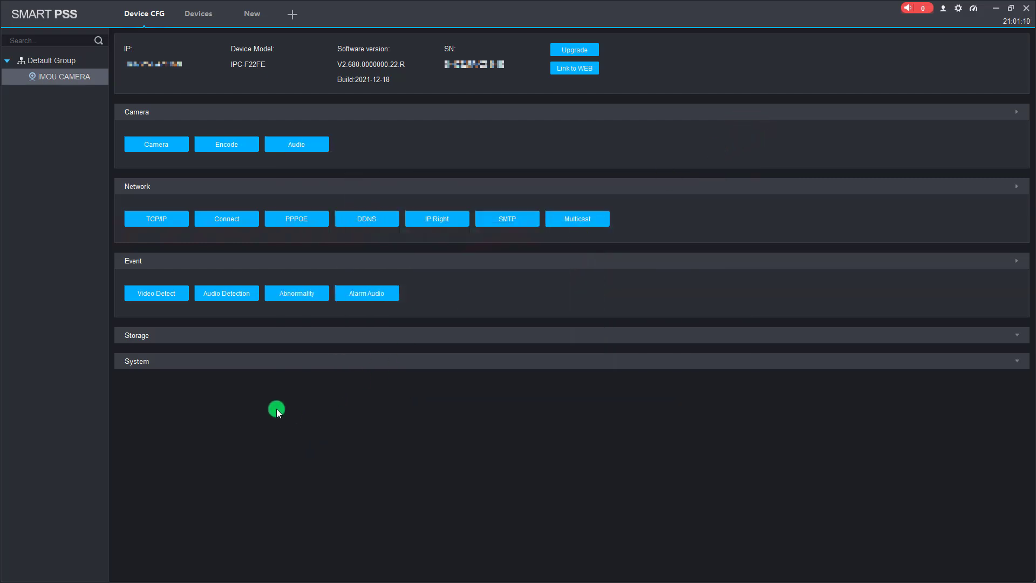
{"action": "left_click", "coordinate": [142, 340]}
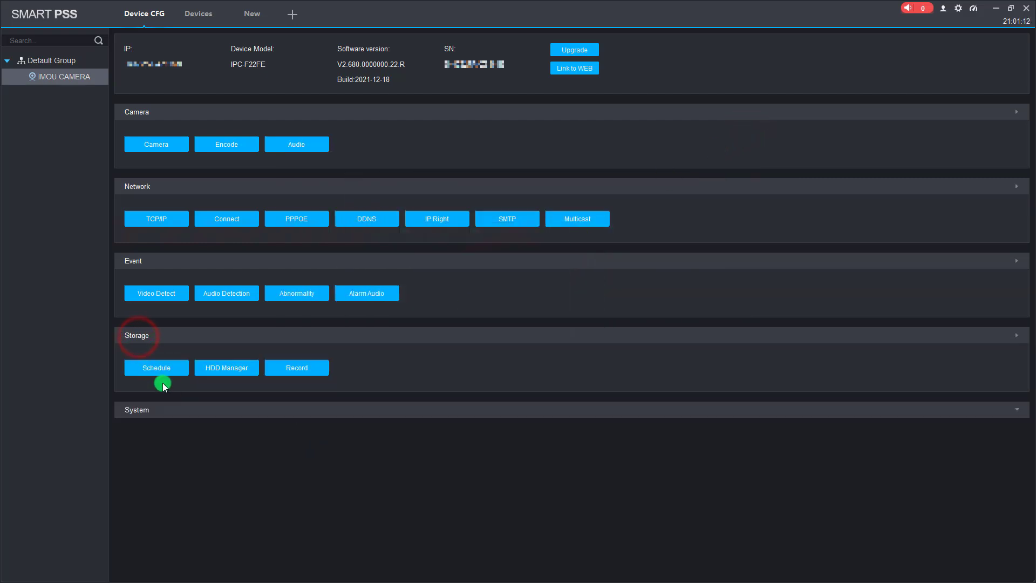
{"action": "left_click", "coordinate": [161, 366]}
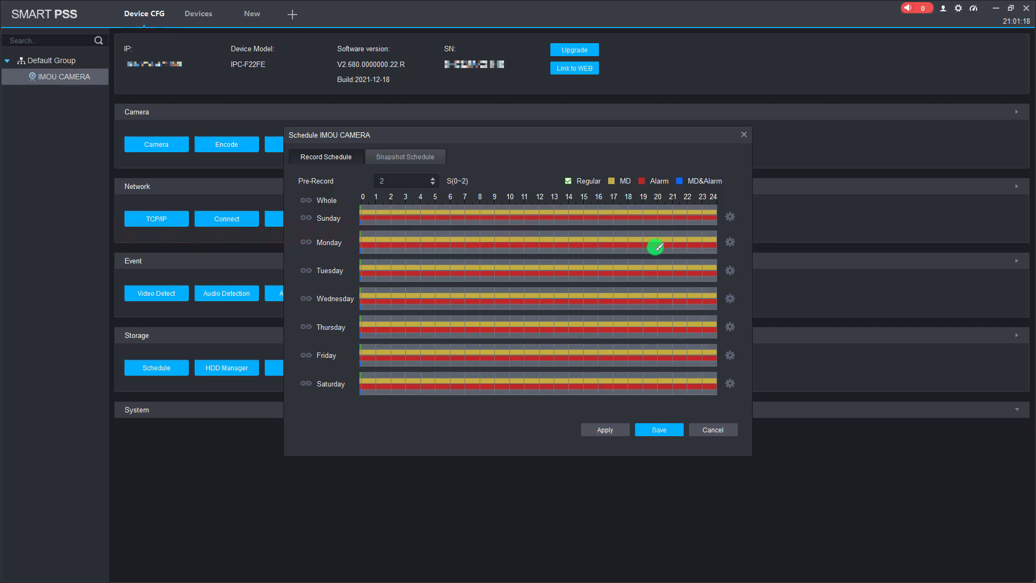
{"action": "left_click", "coordinate": [730, 215]}
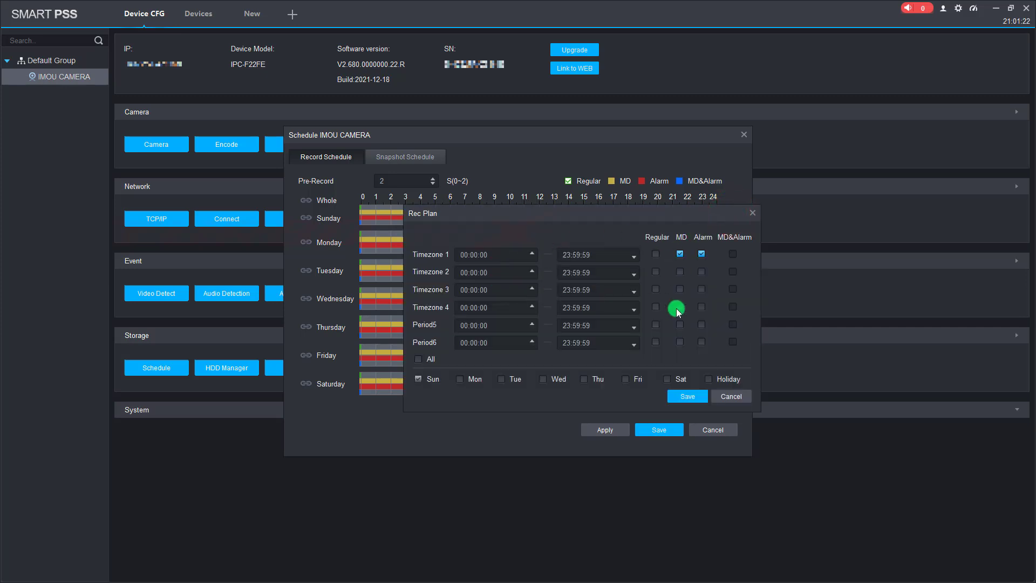
{"action": "left_click", "coordinate": [717, 398]}
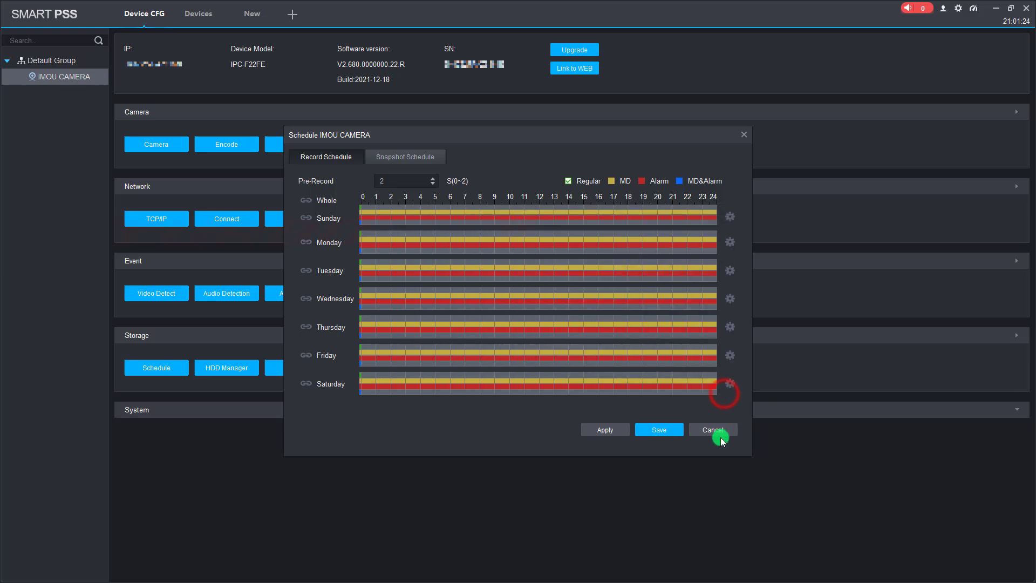
{"action": "left_click", "coordinate": [715, 429]}
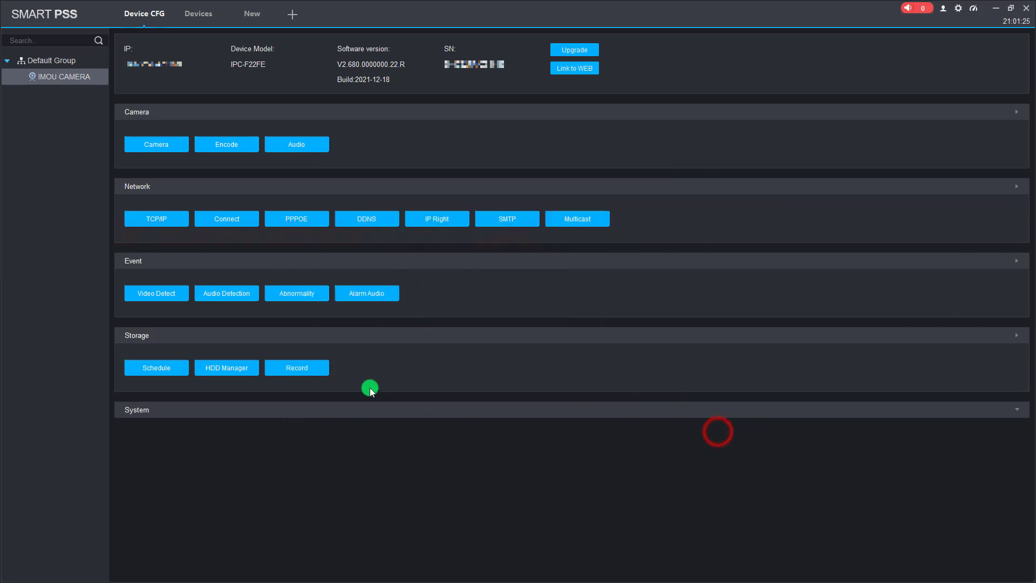
Review the camera's storage disks in HDD Manager and close it without changes
{"action": "left_click", "coordinate": [239, 373]}
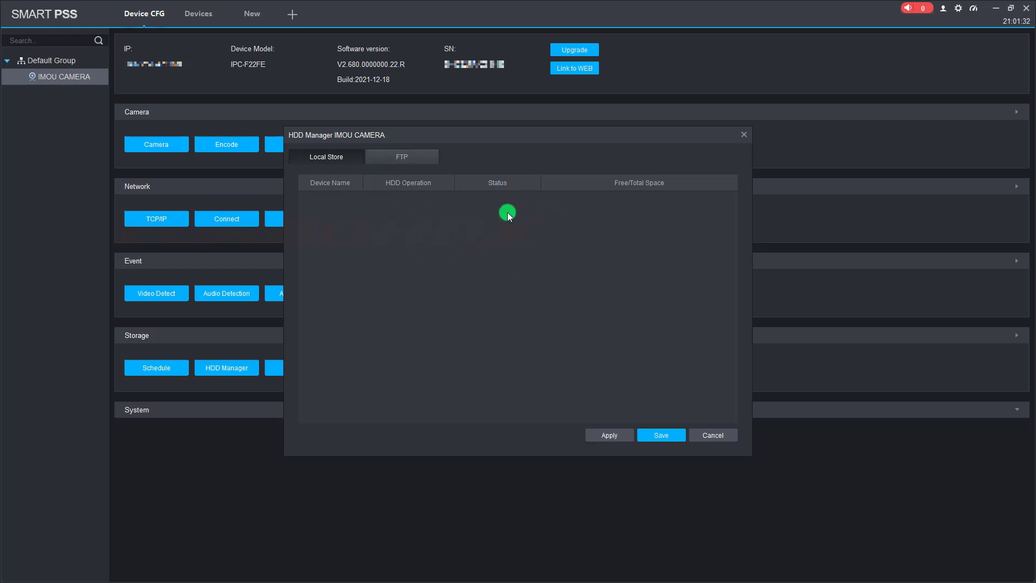
{"action": "left_click", "coordinate": [484, 196]}
{"action": "left_click", "coordinate": [712, 434]}
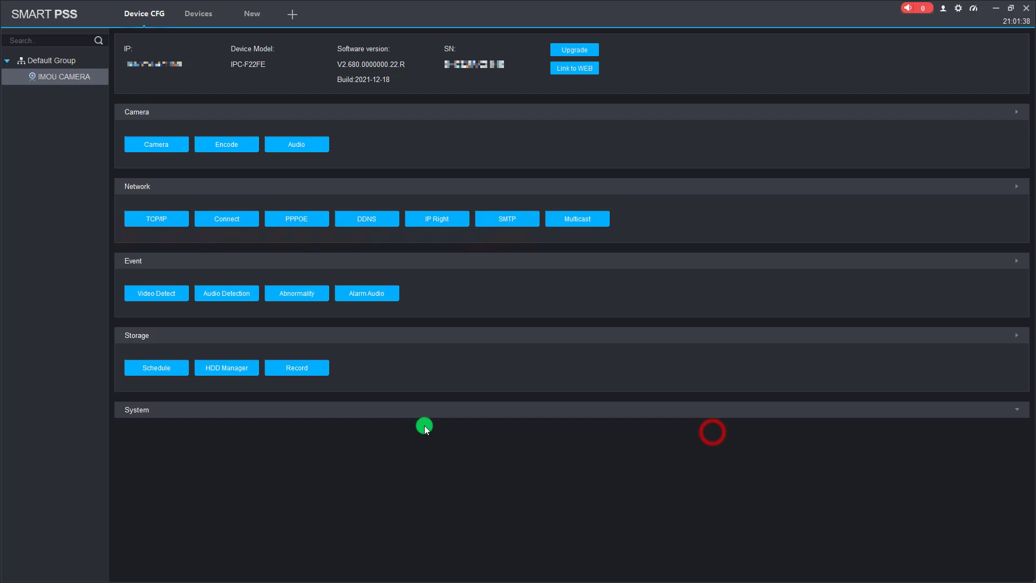
Try Sub Stream in the Record settings, revert to Main Stream, and cancel
{"action": "left_click", "coordinate": [304, 371]}
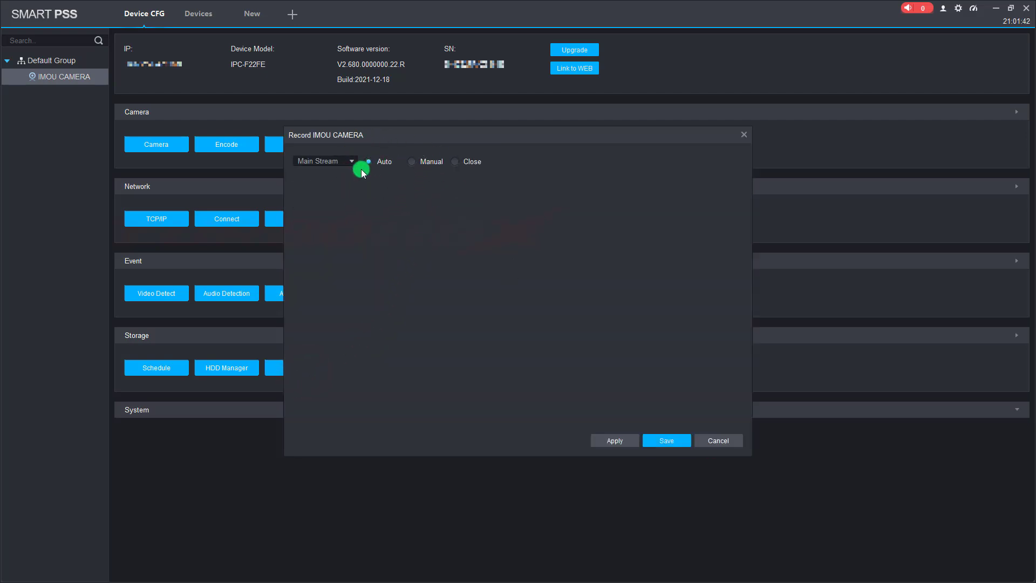
{"action": "left_click", "coordinate": [346, 162]}
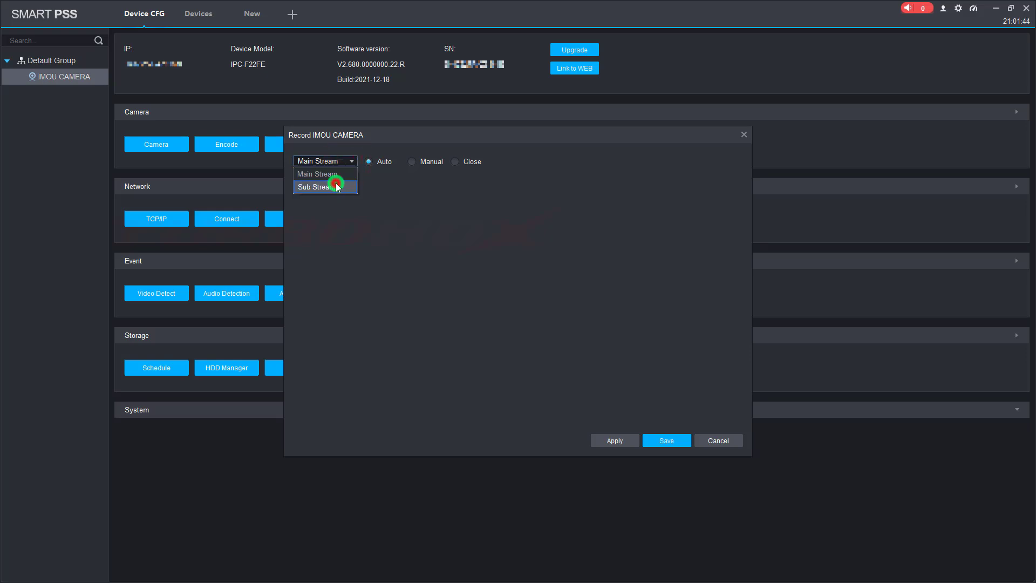
{"action": "left_click", "coordinate": [336, 185]}
{"action": "left_click", "coordinate": [338, 160]}
{"action": "left_click", "coordinate": [333, 173]}
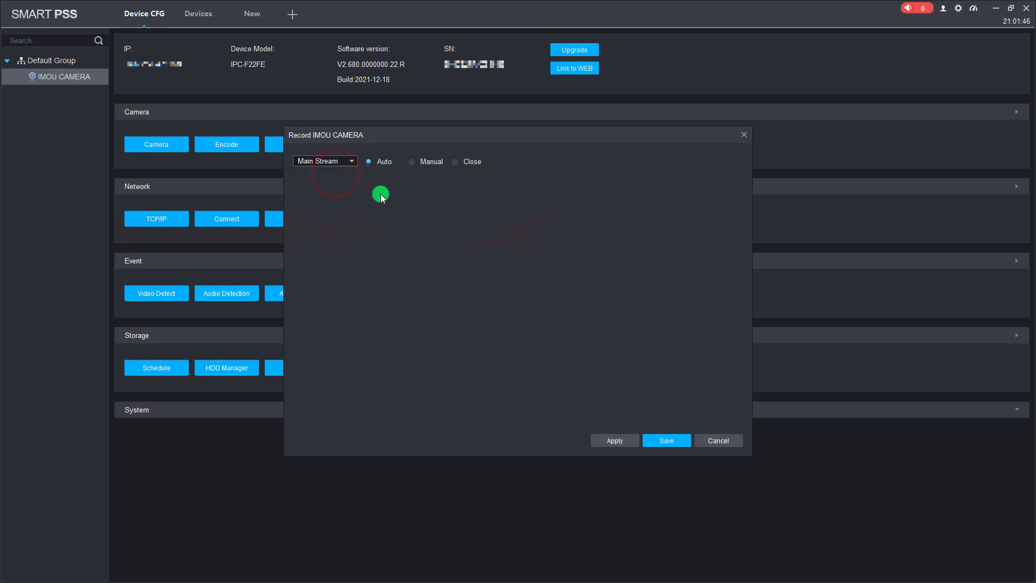
{"action": "left_click", "coordinate": [710, 440]}
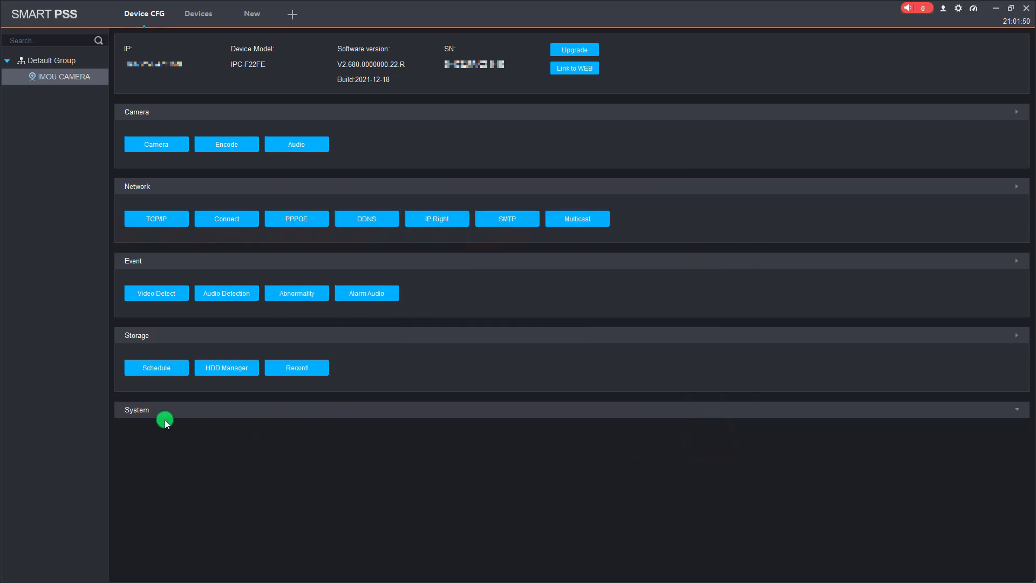
Check the General system settings, keeping PAL video standard and English language
{"action": "left_click", "coordinate": [141, 410]}
{"action": "left_click", "coordinate": [147, 443]}
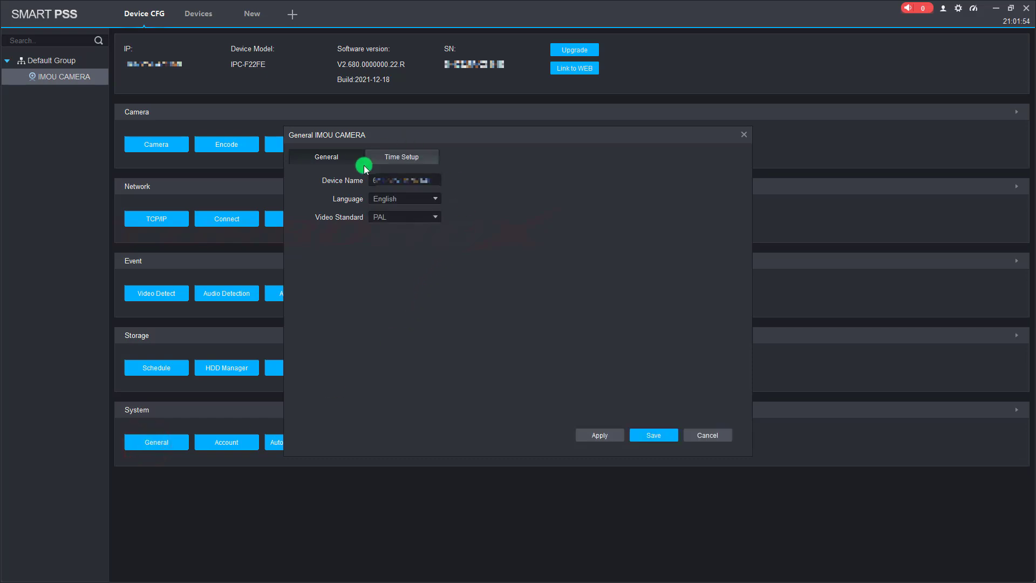
{"action": "left_click", "coordinate": [399, 217]}
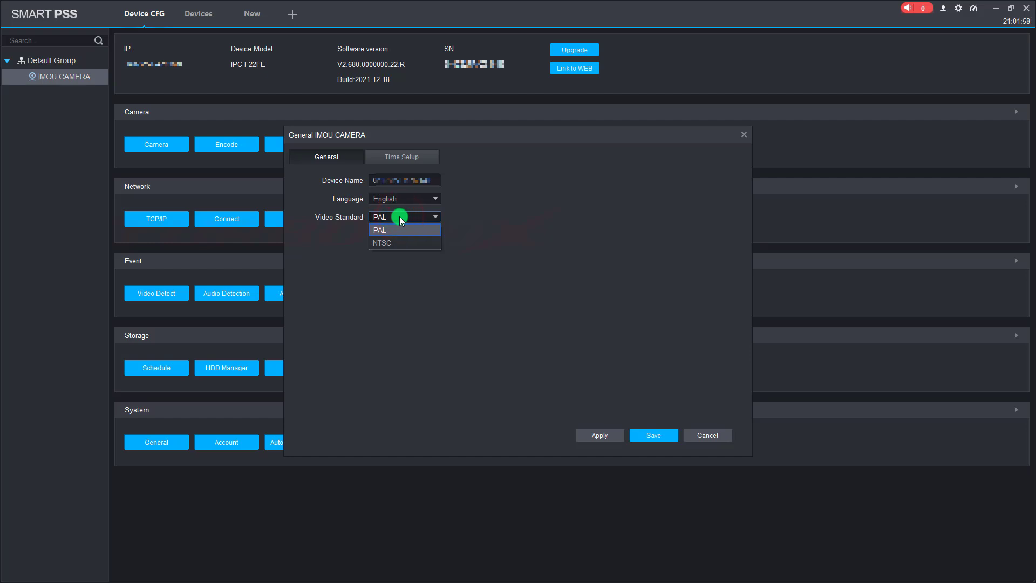
{"action": "left_click", "coordinate": [399, 216]}
{"action": "left_click", "coordinate": [409, 199]}
{"action": "left_click", "coordinate": [410, 198]}
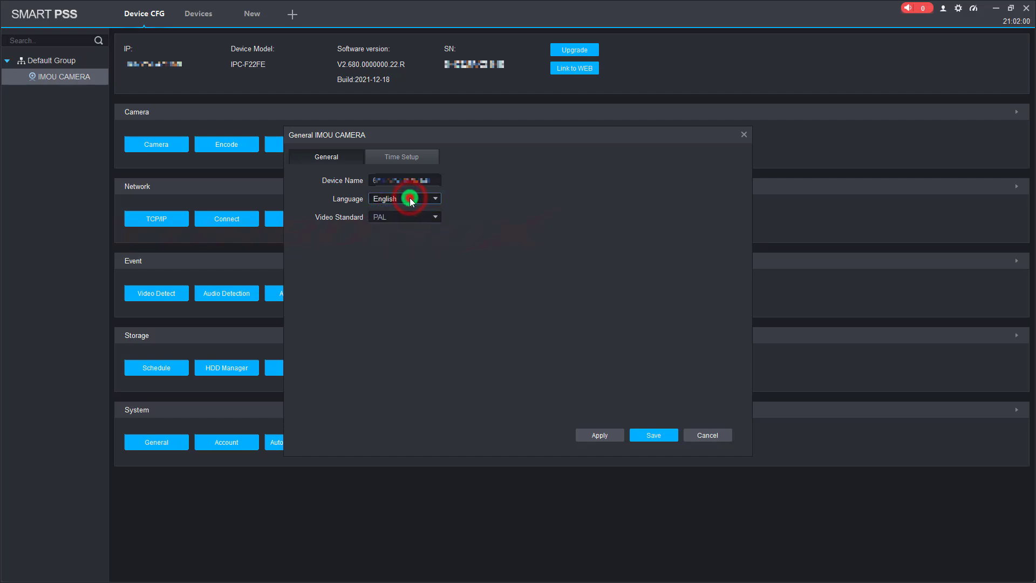
Sync the camera's date and time with the PC clock and save the time settings
{"action": "left_click", "coordinate": [423, 161]}
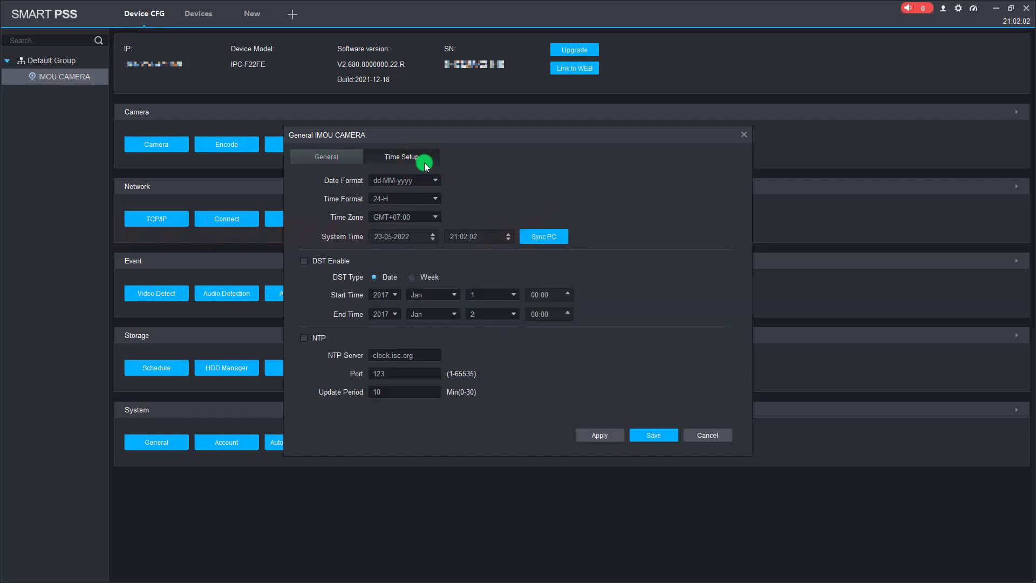
{"action": "left_click", "coordinate": [401, 237]}
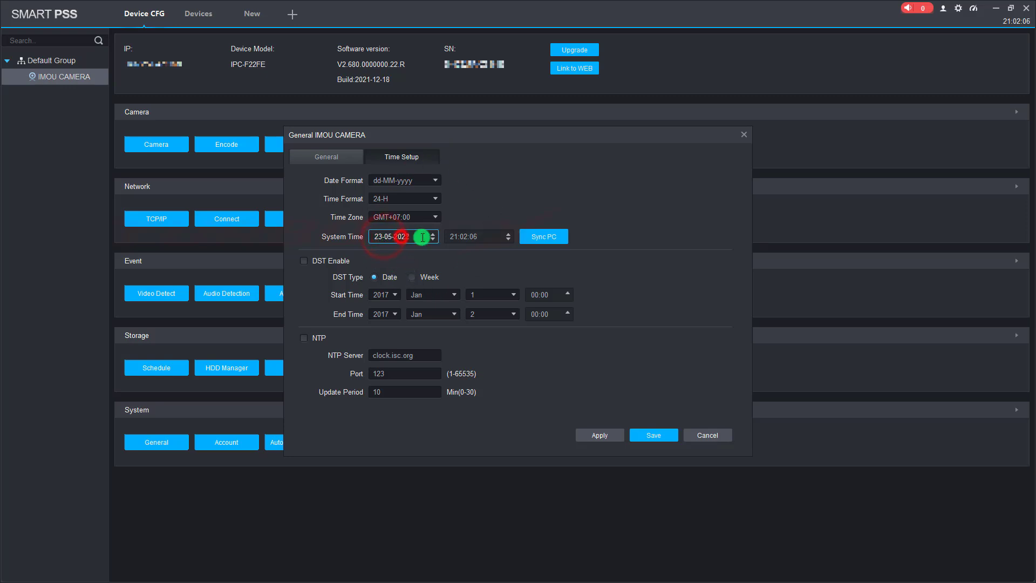
{"action": "left_click", "coordinate": [453, 237]}
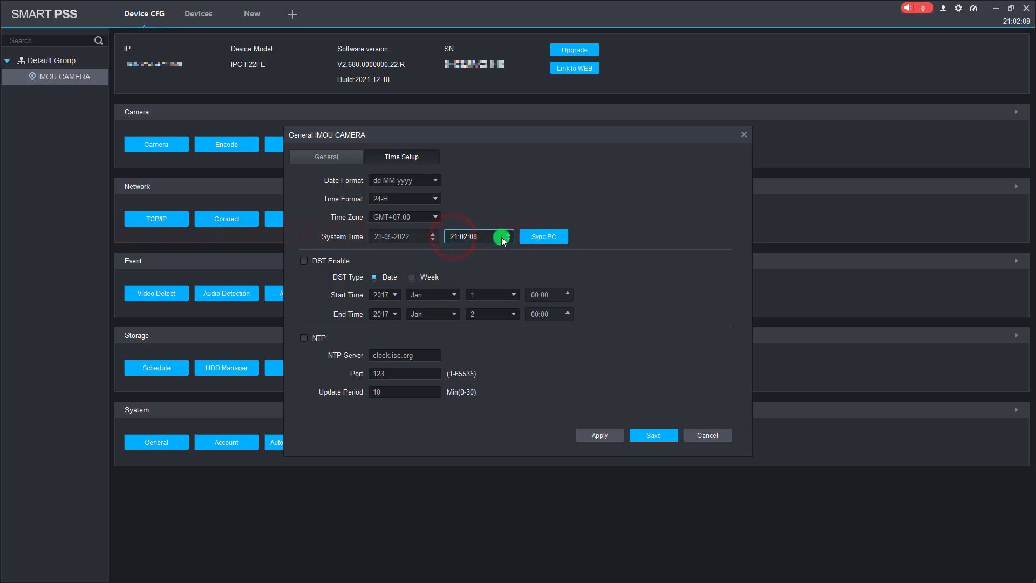
{"action": "left_click", "coordinate": [539, 238]}
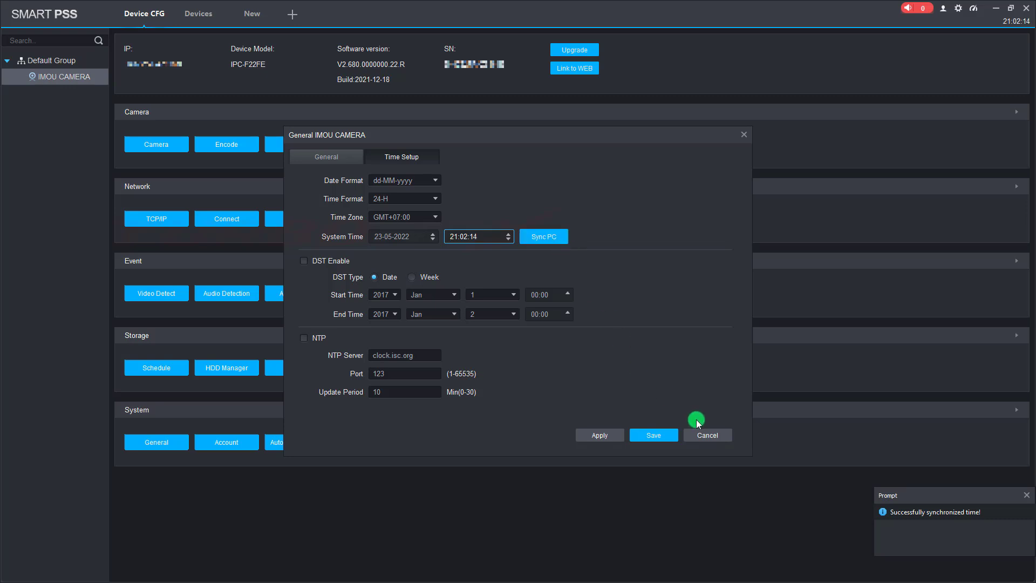
{"action": "left_click", "coordinate": [660, 435]}
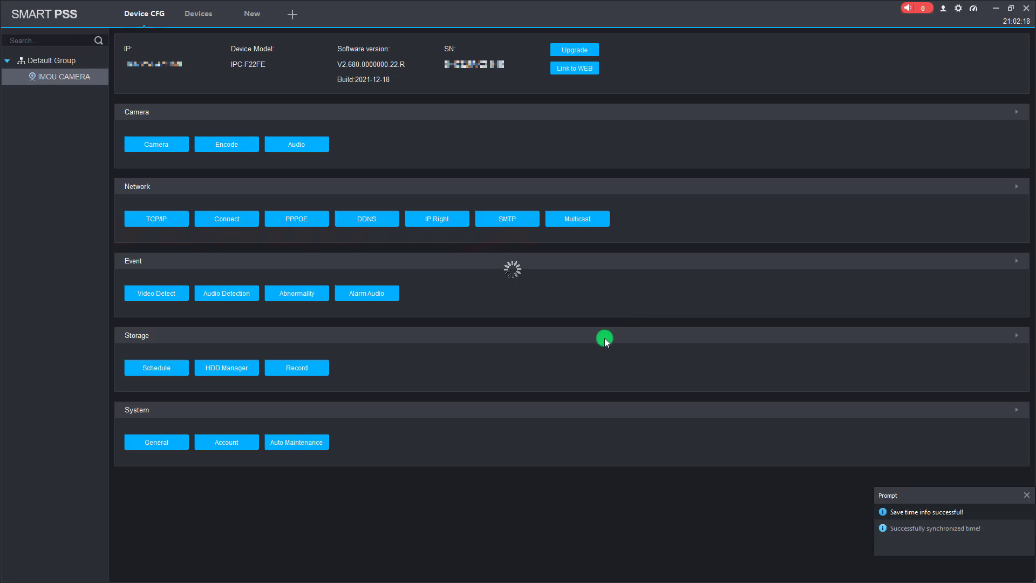
{"action": "left_click", "coordinate": [237, 442]}
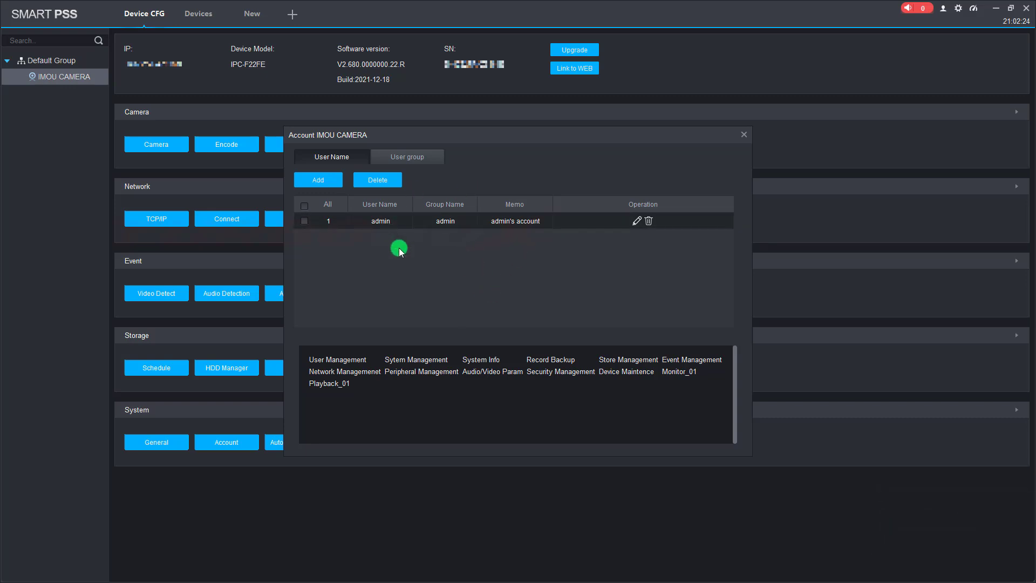
Add a new user named USER1 with a password, confirmation and memo E
{"action": "left_click", "coordinate": [447, 220]}
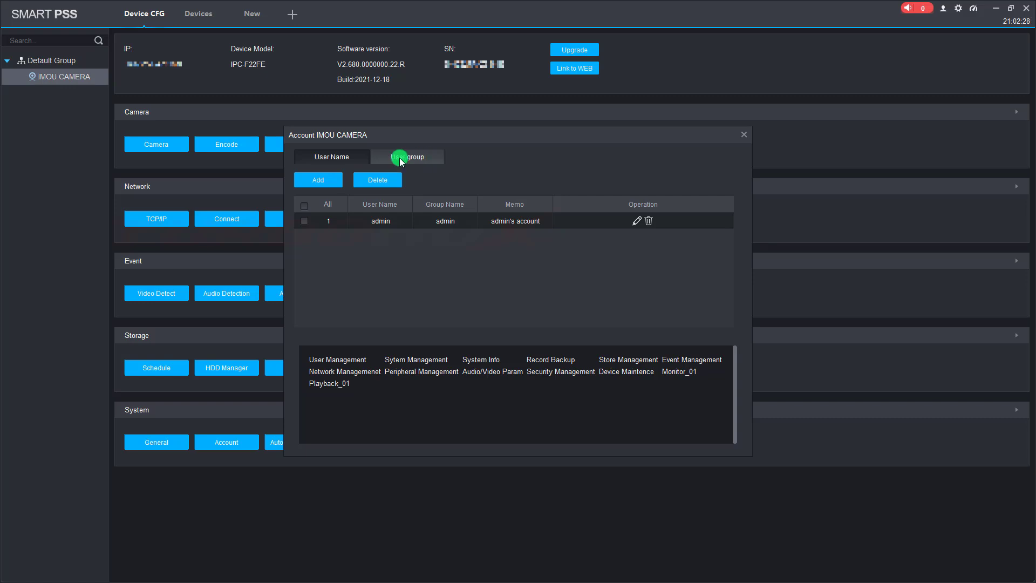
{"action": "left_click", "coordinate": [324, 181]}
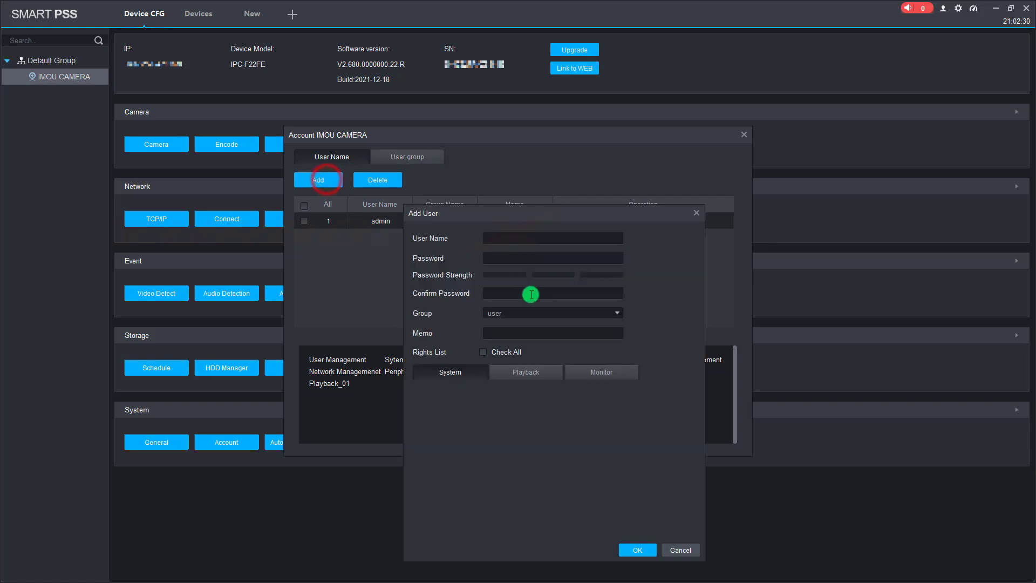
{"action": "left_click", "coordinate": [517, 240]}
{"action": "type", "text": "USER1"}
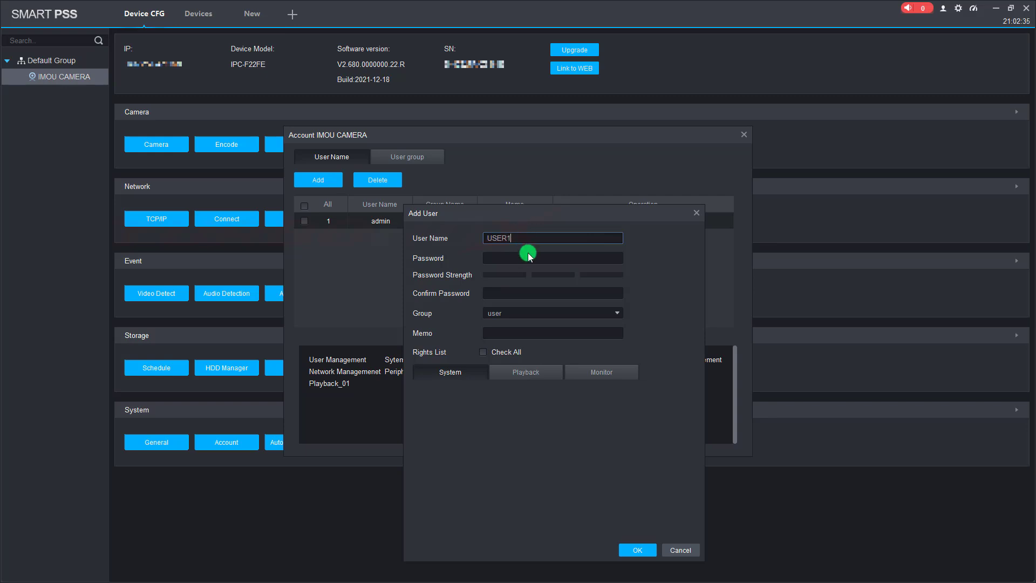
{"action": "left_click", "coordinate": [528, 257]}
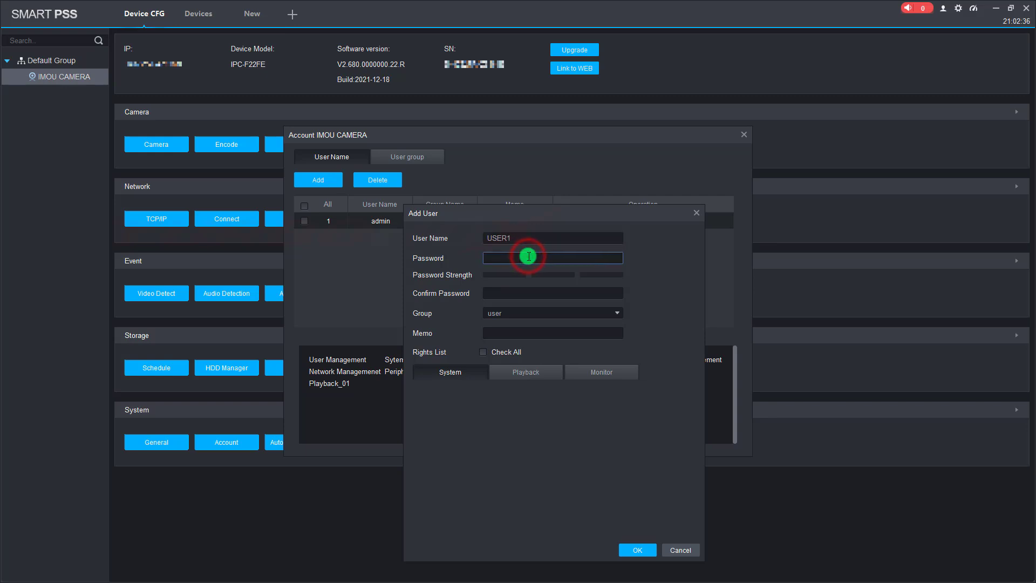
{"action": "type", "text": "•••••••"}
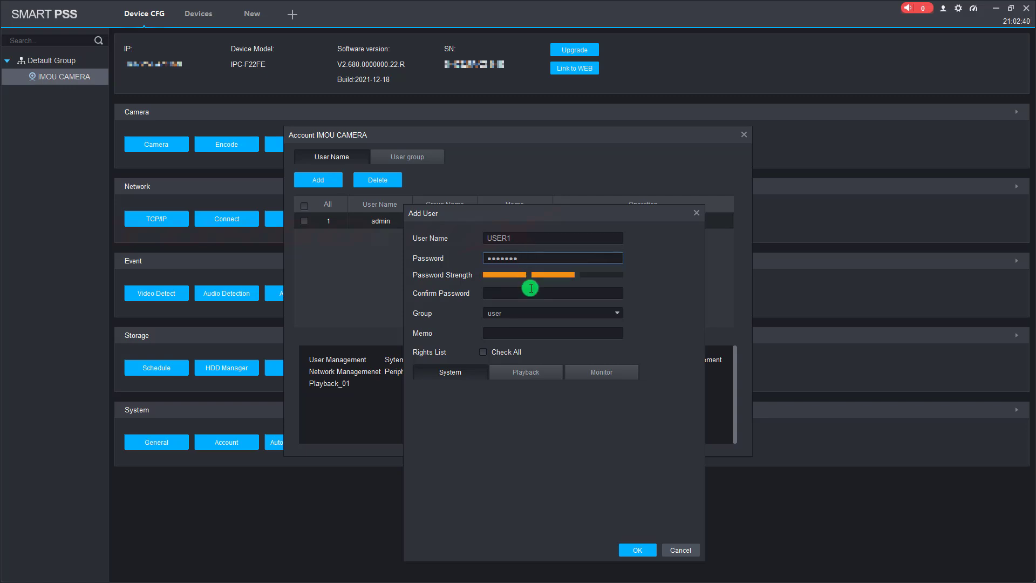
{"action": "type", "text": "•"}
{"action": "left_click", "coordinate": [531, 293]}
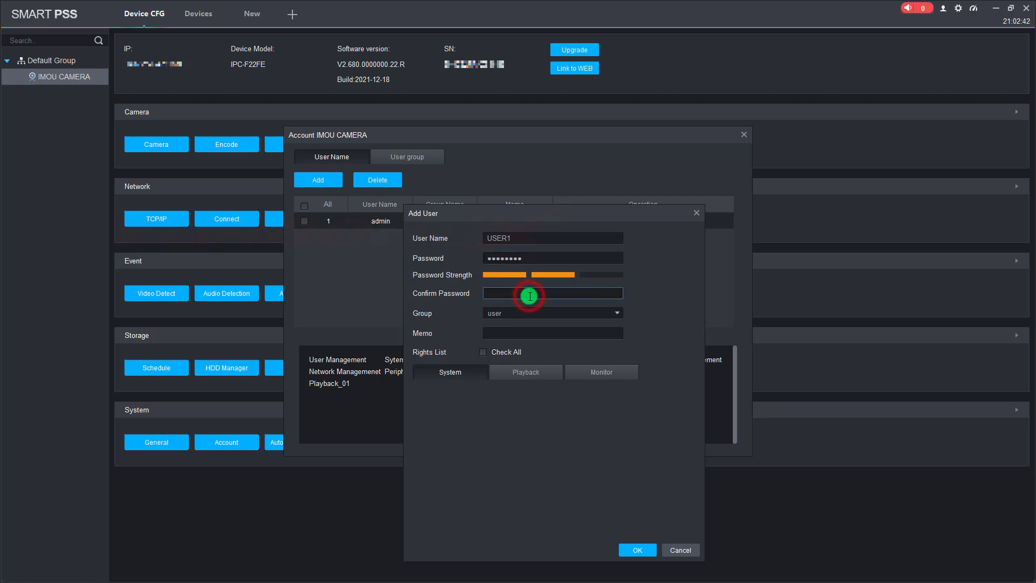
{"action": "type", "text": "••••••••"}
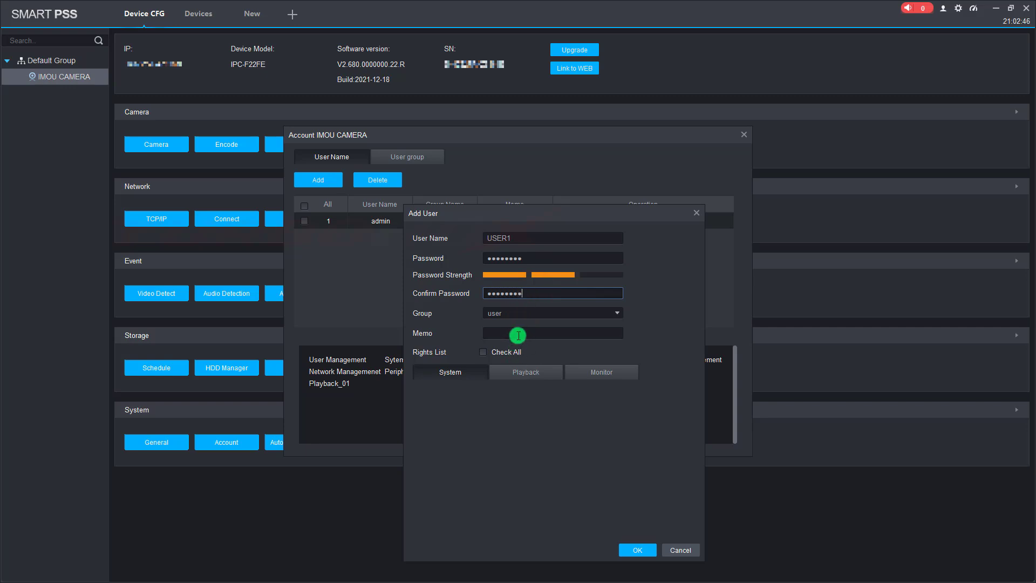
{"action": "left_click", "coordinate": [517, 333]}
{"action": "type", "text": "E"}
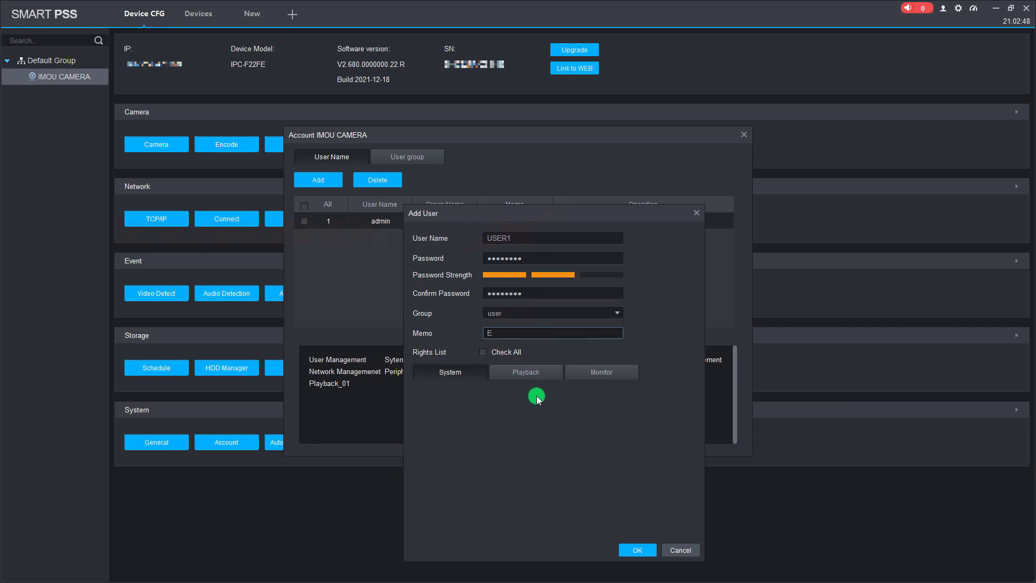
Grant USER1 all system, playback and monitor rights and confirm the new account
{"action": "left_click", "coordinate": [526, 372]}
{"action": "left_click", "coordinate": [467, 372]}
{"action": "left_click", "coordinate": [482, 352]}
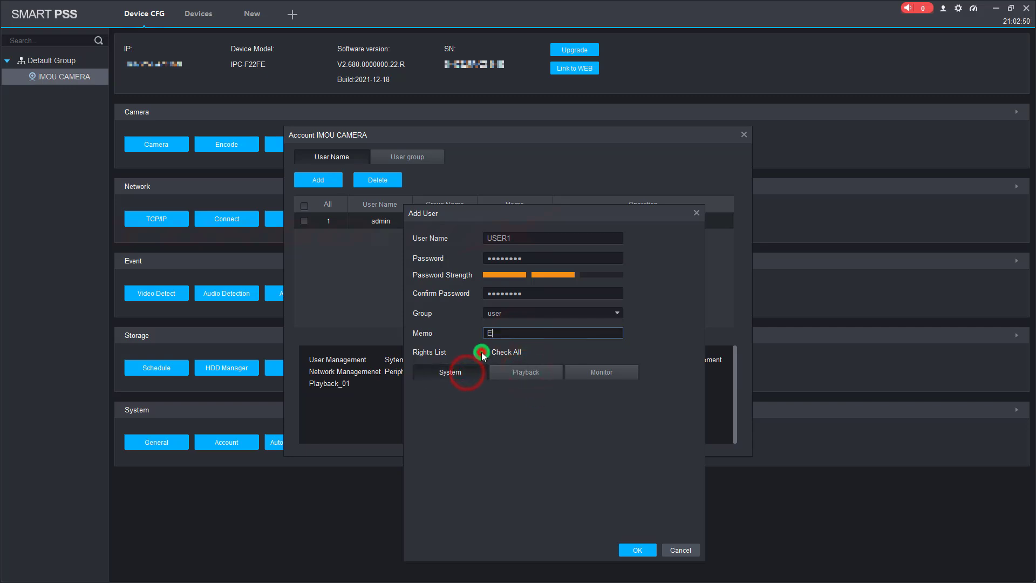
{"action": "left_click", "coordinate": [503, 371]}
{"action": "left_click", "coordinate": [609, 373]}
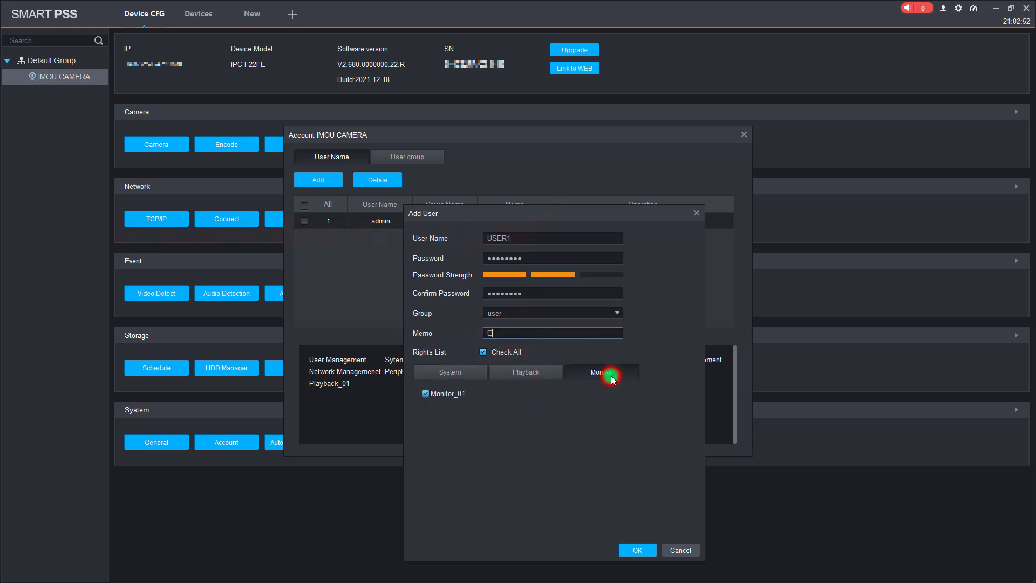
{"action": "left_click", "coordinate": [634, 549]}
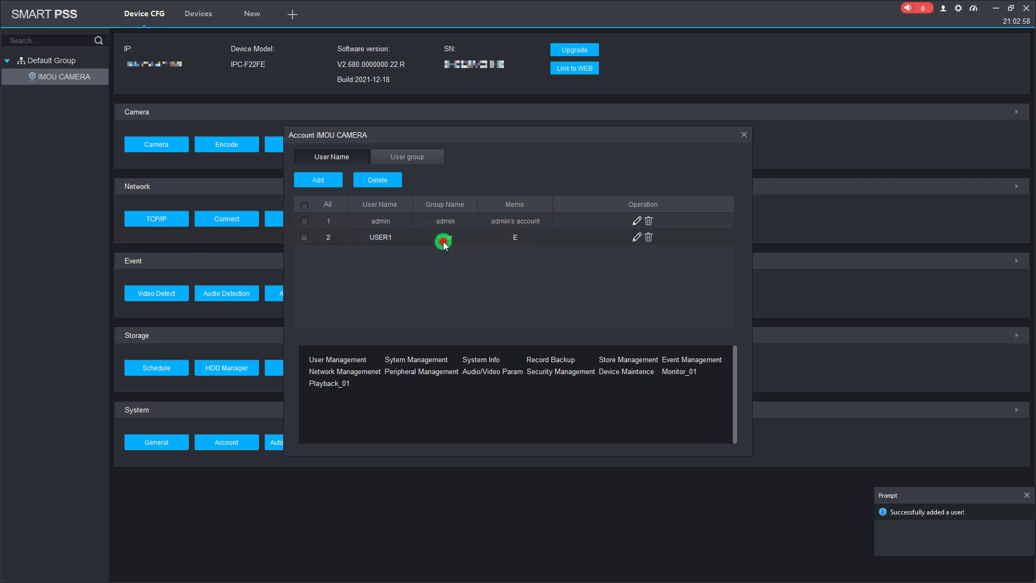
Compare USER1's and admin's permissions in the account list
{"action": "left_click", "coordinate": [442, 238]}
{"action": "left_click", "coordinate": [439, 225]}
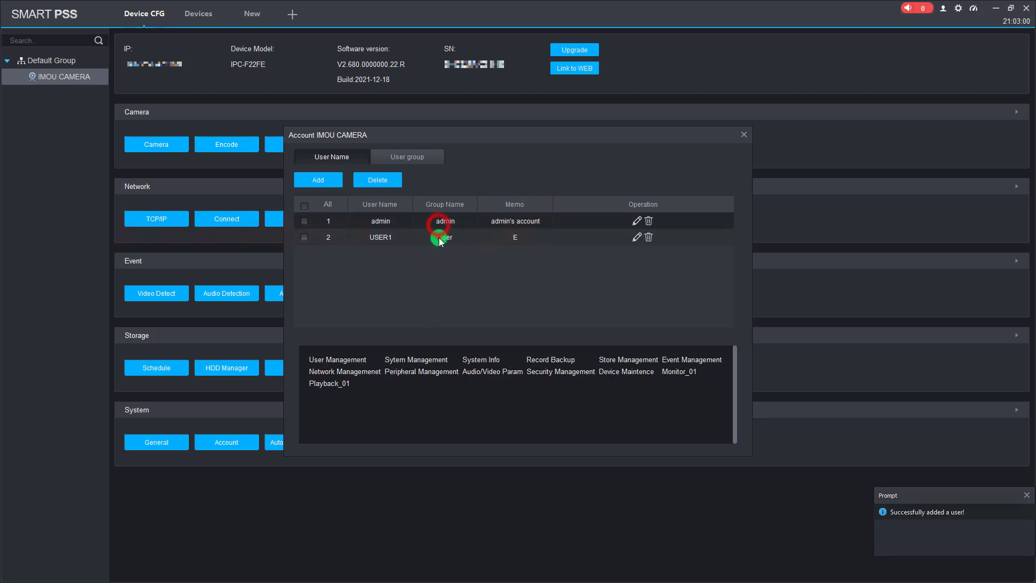
{"action": "left_click", "coordinate": [443, 234]}
{"action": "left_click", "coordinate": [444, 222]}
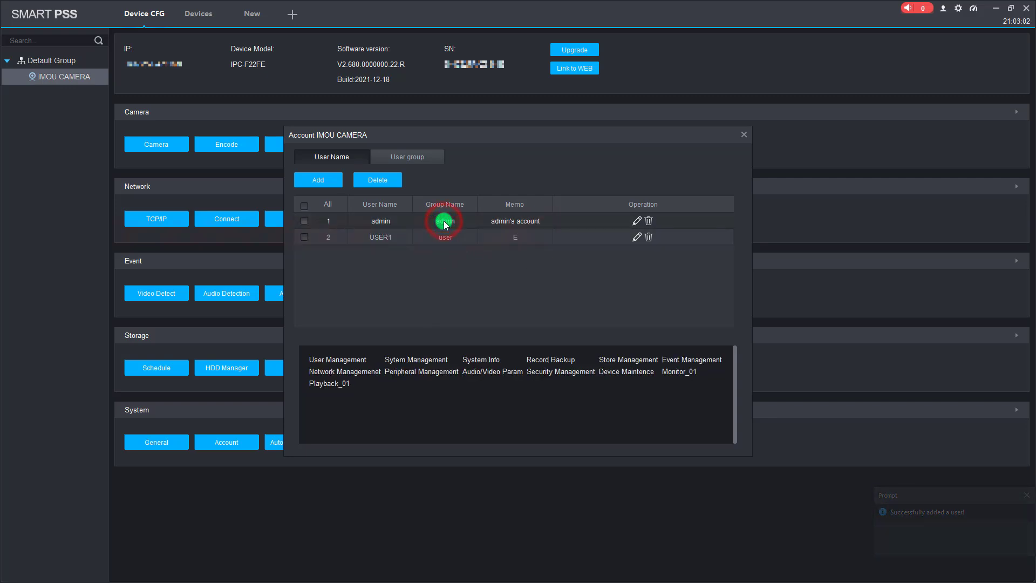
{"action": "left_click", "coordinate": [444, 235]}
Try moving USER1 to the admin group, discard the change, then close the Account window
{"action": "left_click", "coordinate": [638, 238]}
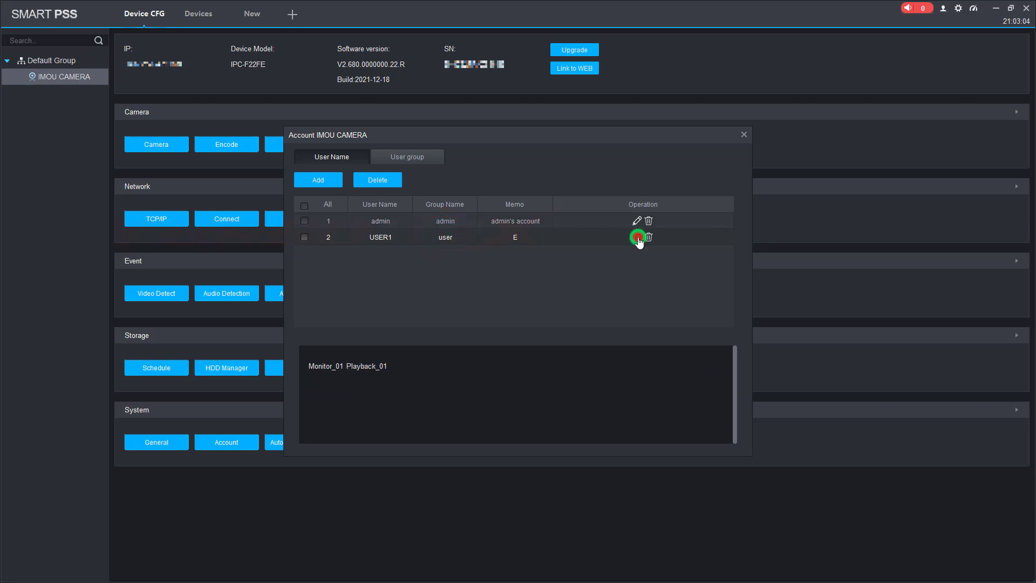
{"action": "left_click", "coordinate": [521, 294]}
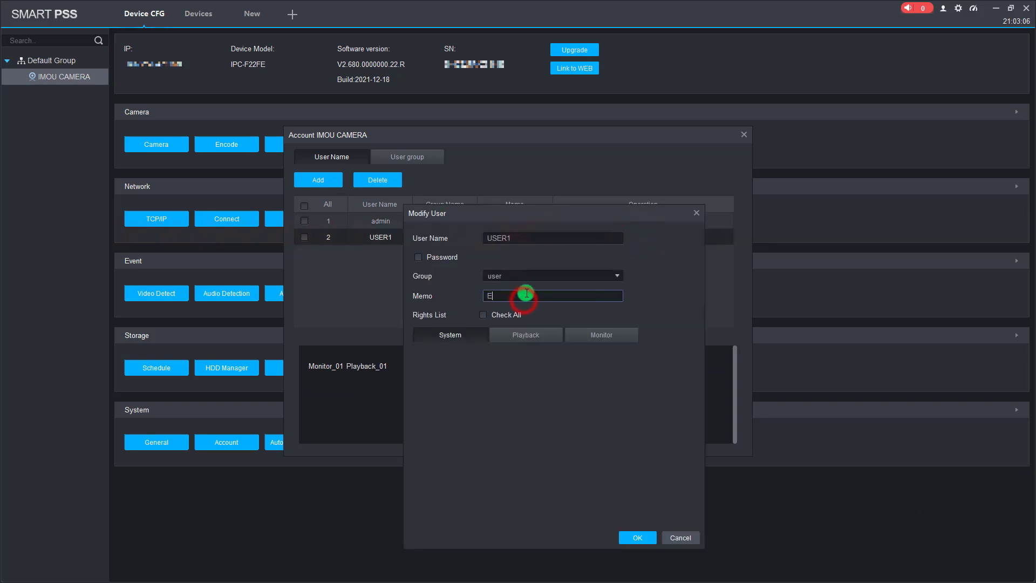
{"action": "left_click", "coordinate": [528, 277]}
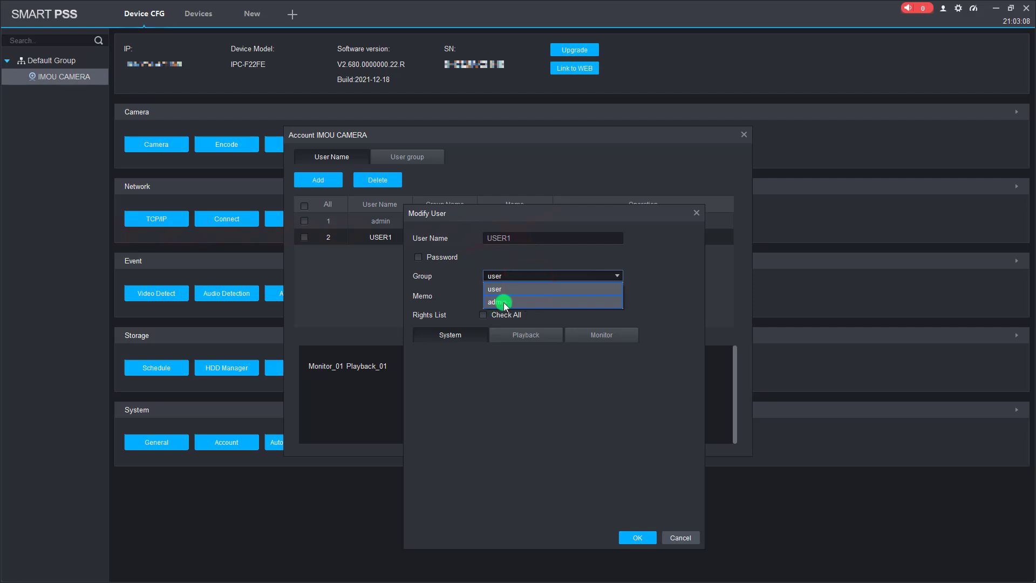
{"action": "left_click", "coordinate": [487, 306]}
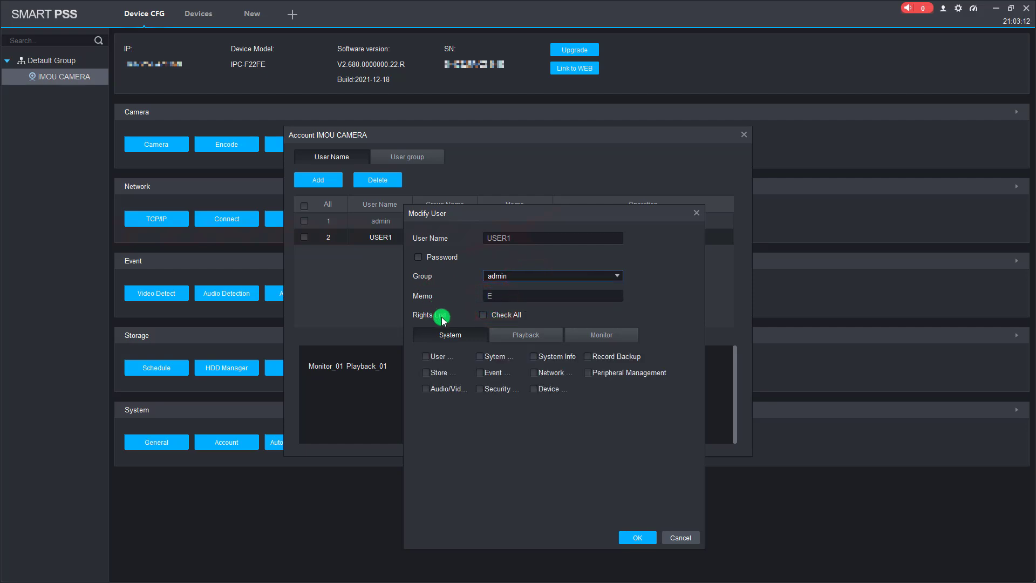
{"action": "left_click", "coordinate": [676, 537]}
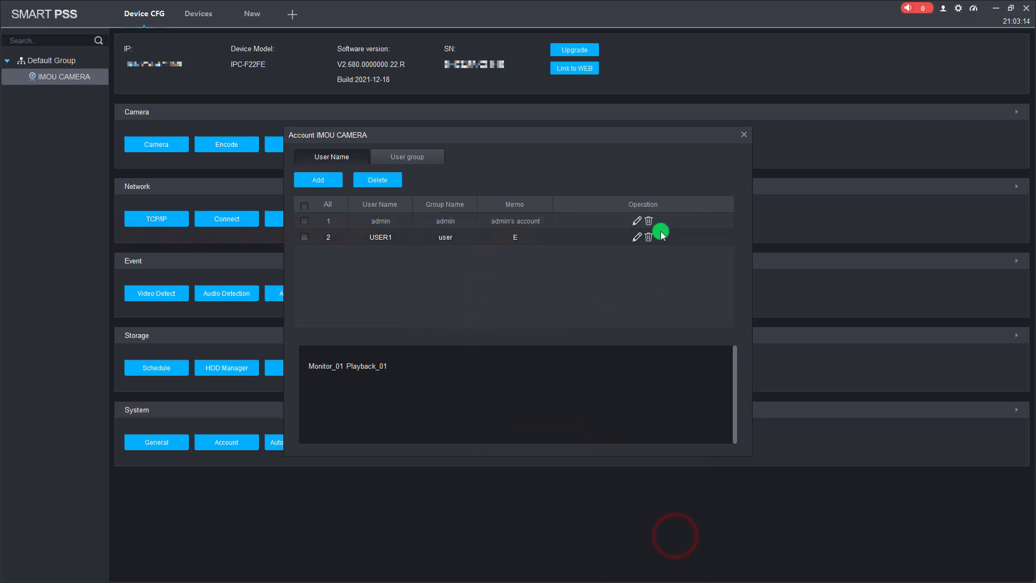
{"action": "left_click", "coordinate": [450, 157]}
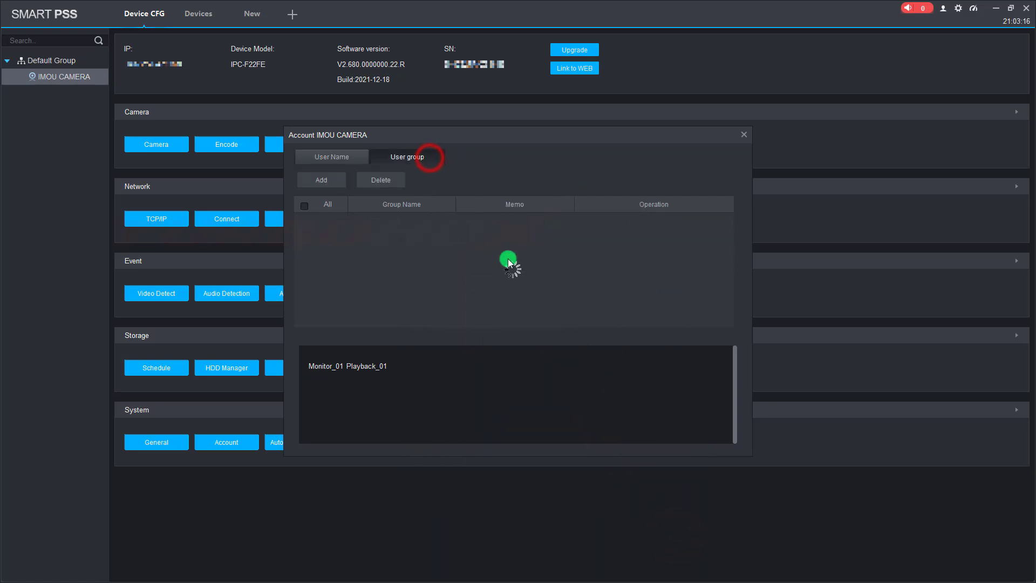
{"action": "left_click", "coordinate": [749, 130]}
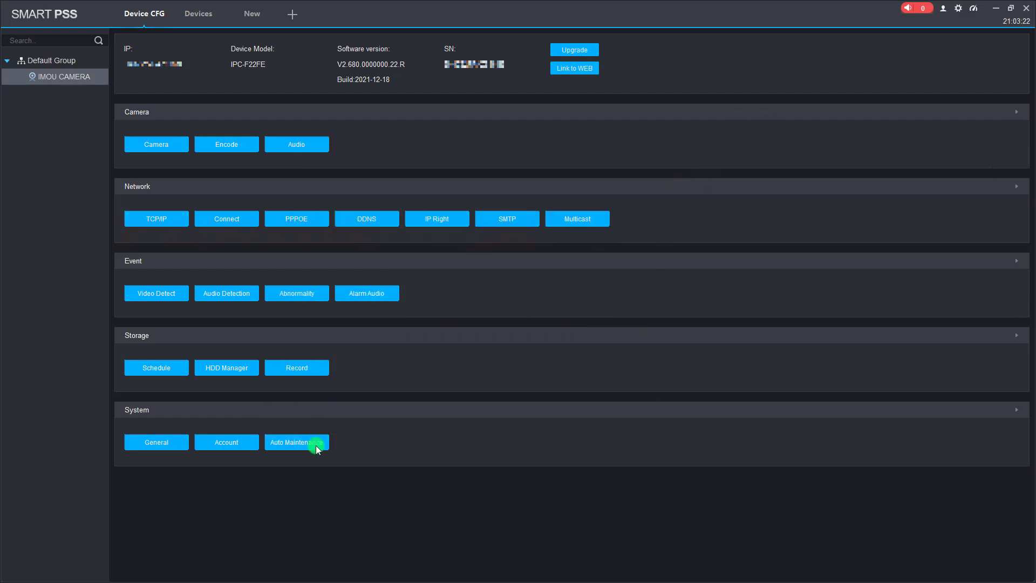
{"action": "left_click", "coordinate": [300, 442]}
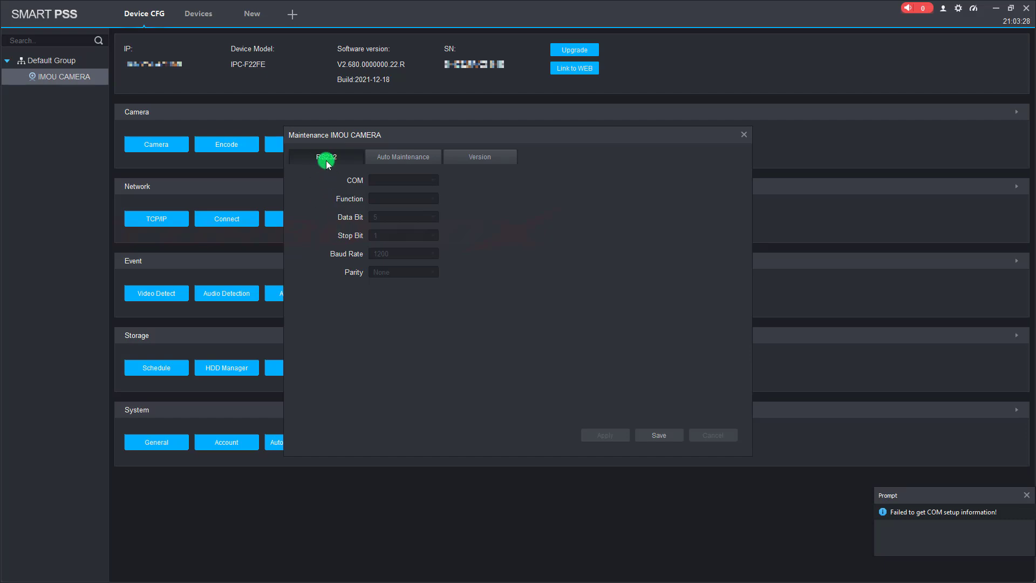
{"action": "left_click", "coordinate": [389, 156]}
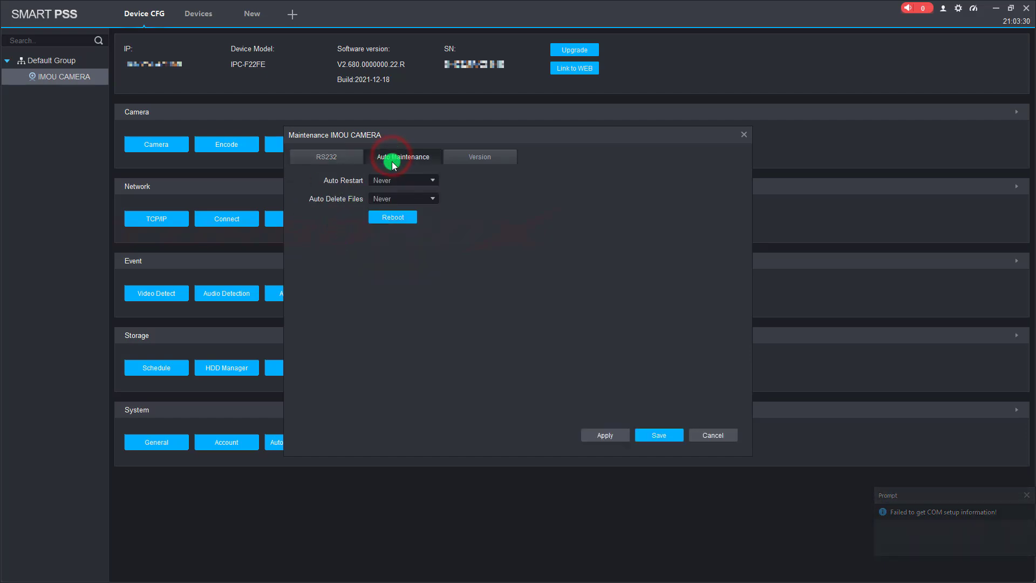
{"action": "left_click", "coordinate": [390, 183]}
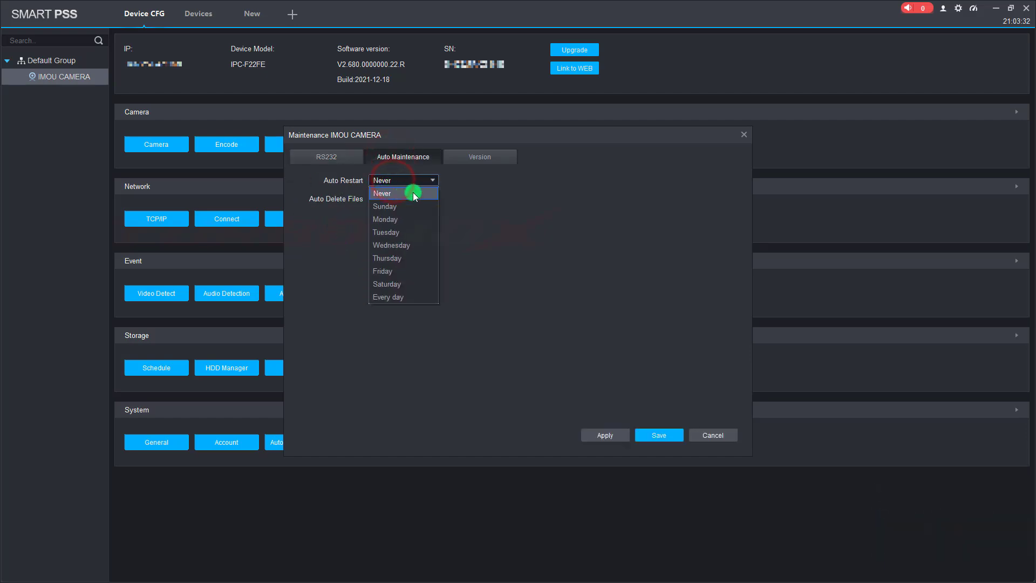
{"action": "left_click", "coordinate": [397, 321]}
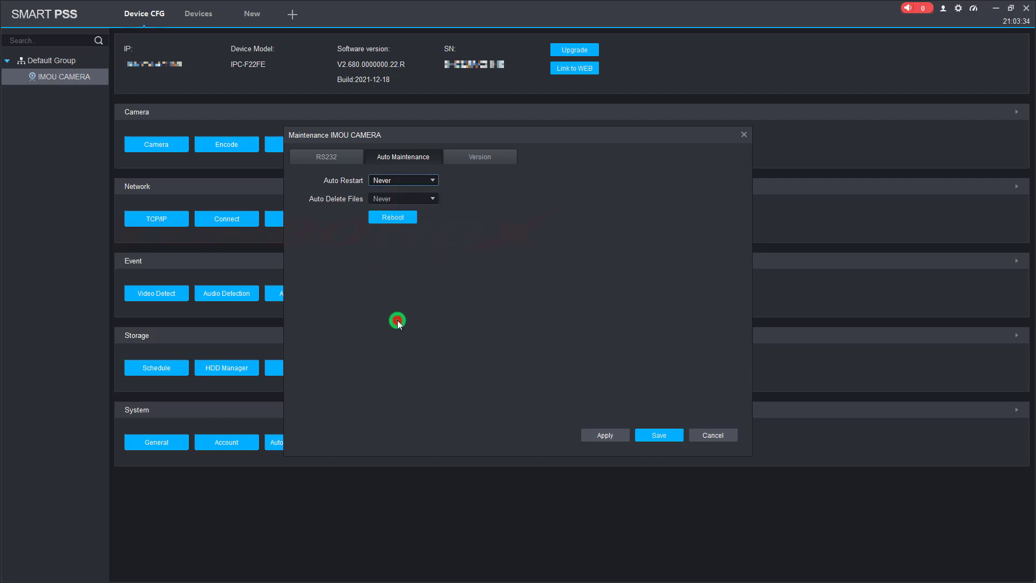
{"action": "left_click", "coordinate": [393, 199]}
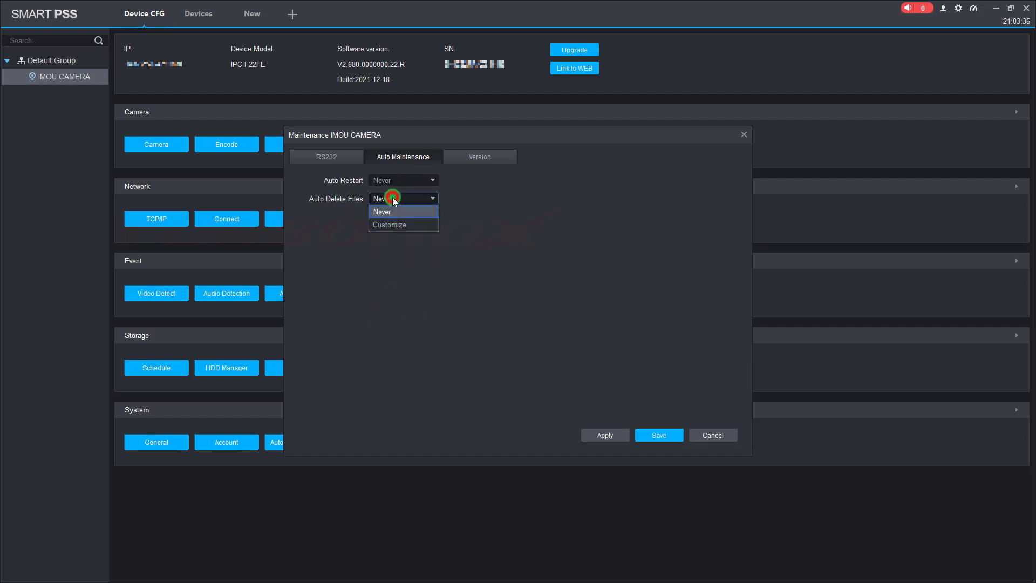
{"action": "left_click", "coordinate": [394, 306]}
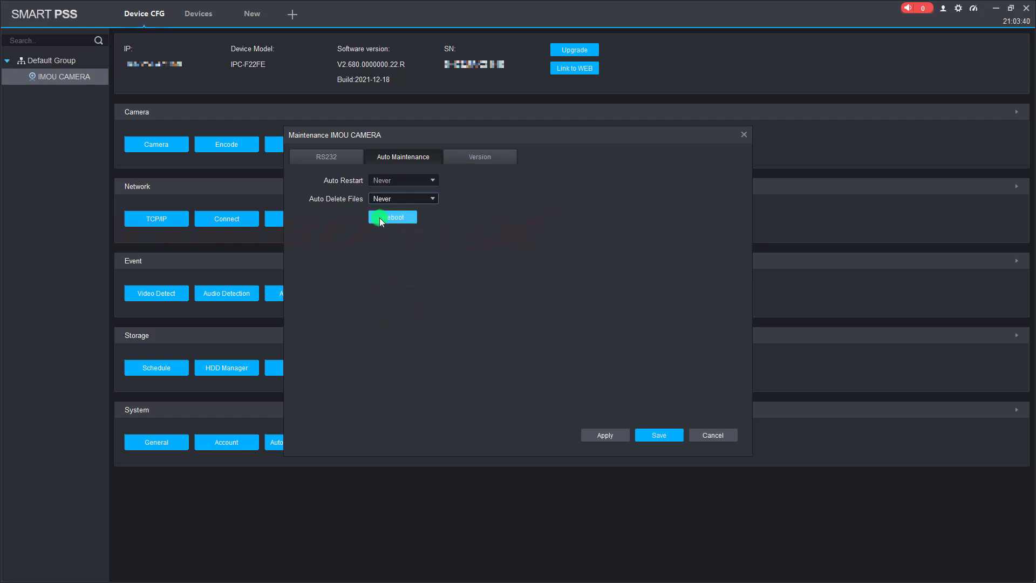
{"action": "left_click", "coordinate": [326, 226]}
{"action": "left_click", "coordinate": [393, 216]}
{"action": "left_click", "coordinate": [475, 159]}
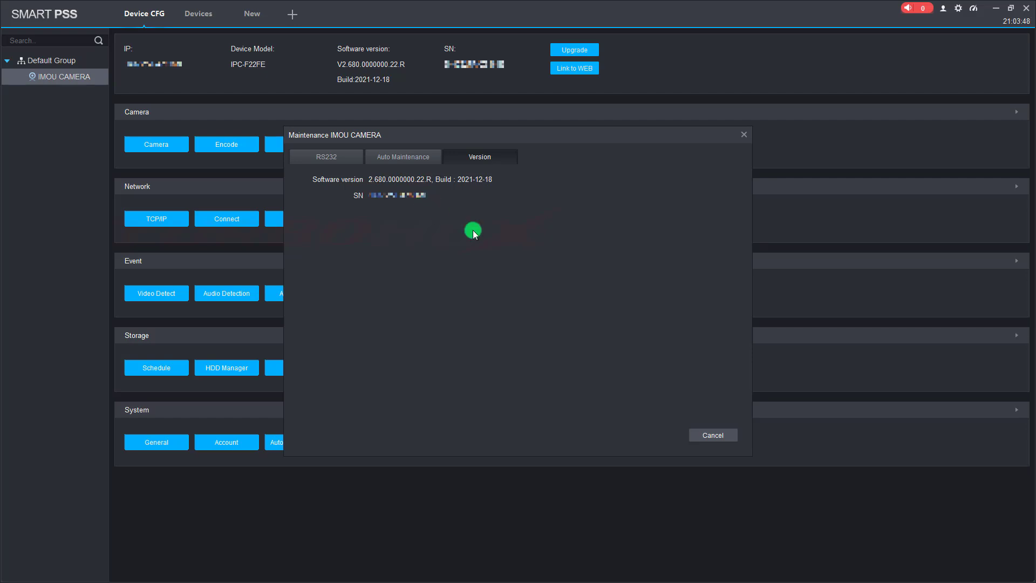
{"action": "left_click", "coordinate": [713, 435]}
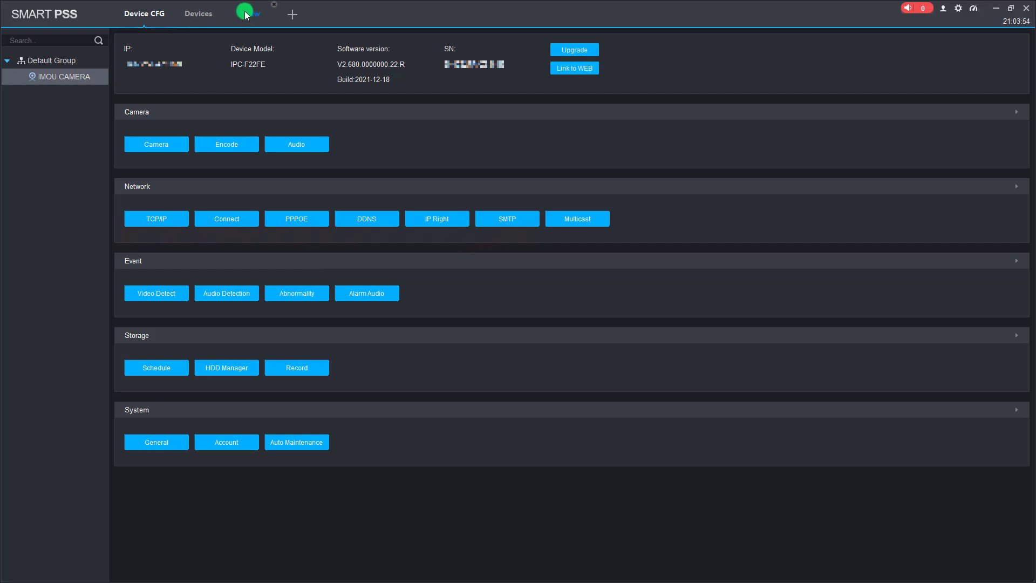
Stream IMOU CAMERA in a new Live View tab, enlarge and restore its pane, then add a launcher tab
{"action": "left_click", "coordinate": [298, 14]}
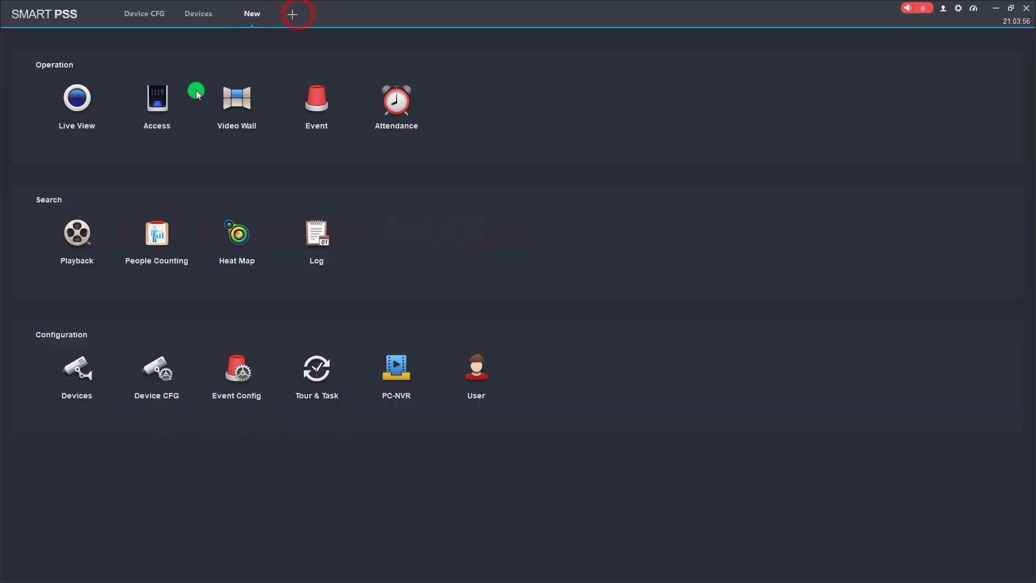
{"action": "left_click", "coordinate": [85, 99]}
{"action": "double_click", "coordinate": [56, 96]}
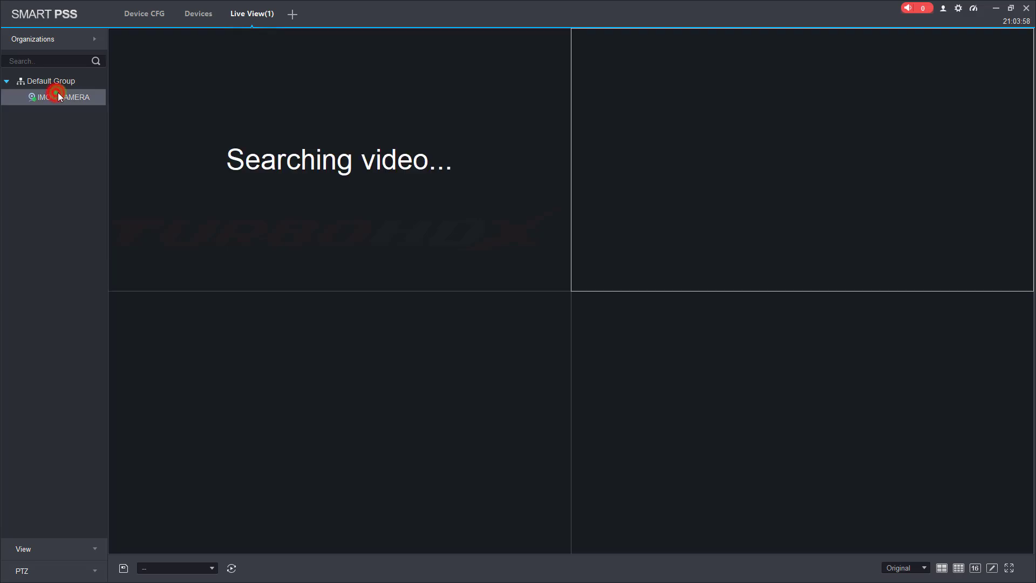
{"action": "double_click", "coordinate": [470, 190]}
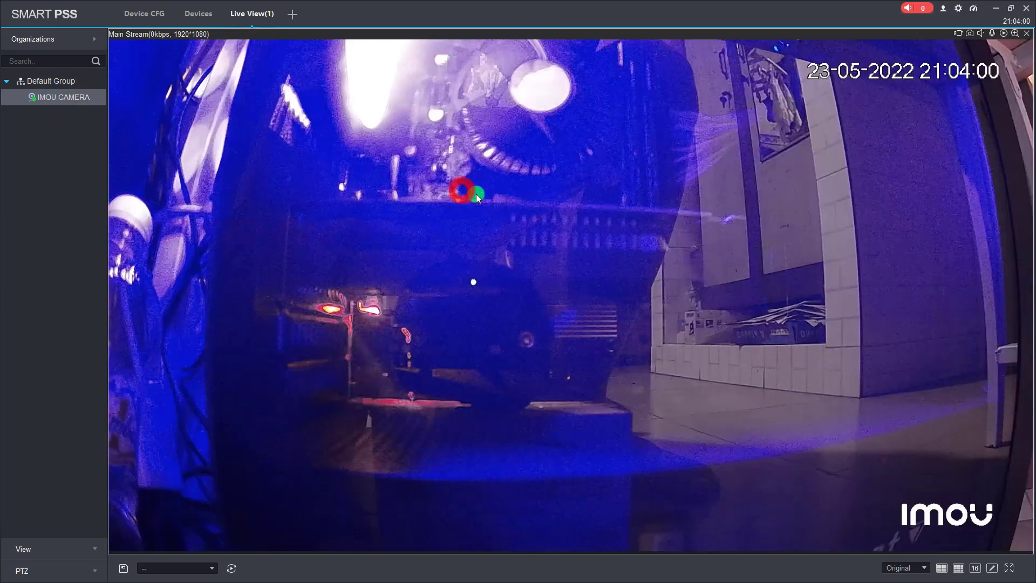
{"action": "double_click", "coordinate": [539, 255]}
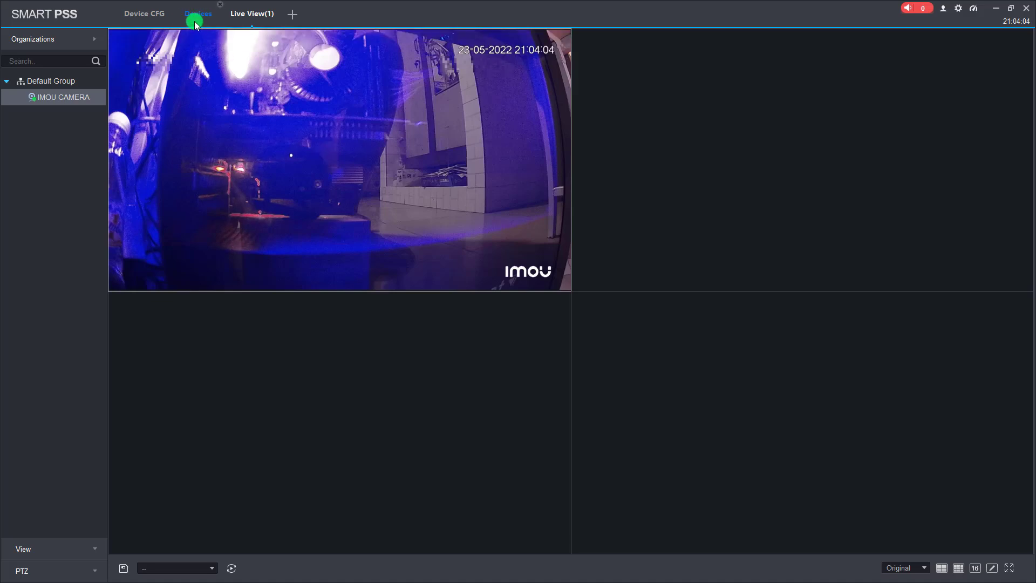
{"action": "left_click", "coordinate": [291, 14]}
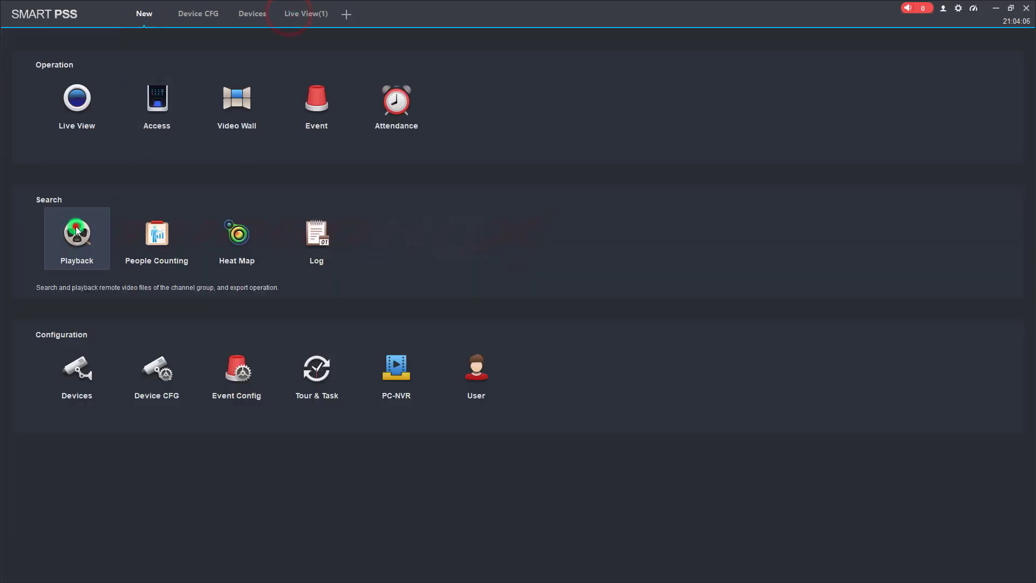
Search IMOU CAMERA's playback recordings for 05/23, finding none, and enlarge the top-left pane
{"action": "left_click", "coordinate": [80, 231]}
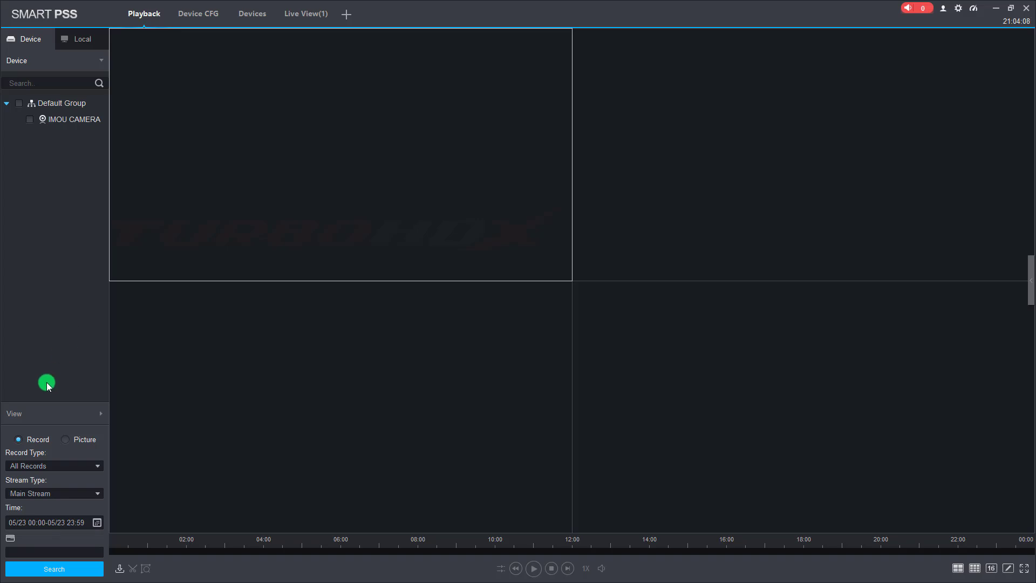
{"action": "left_click", "coordinate": [30, 119]}
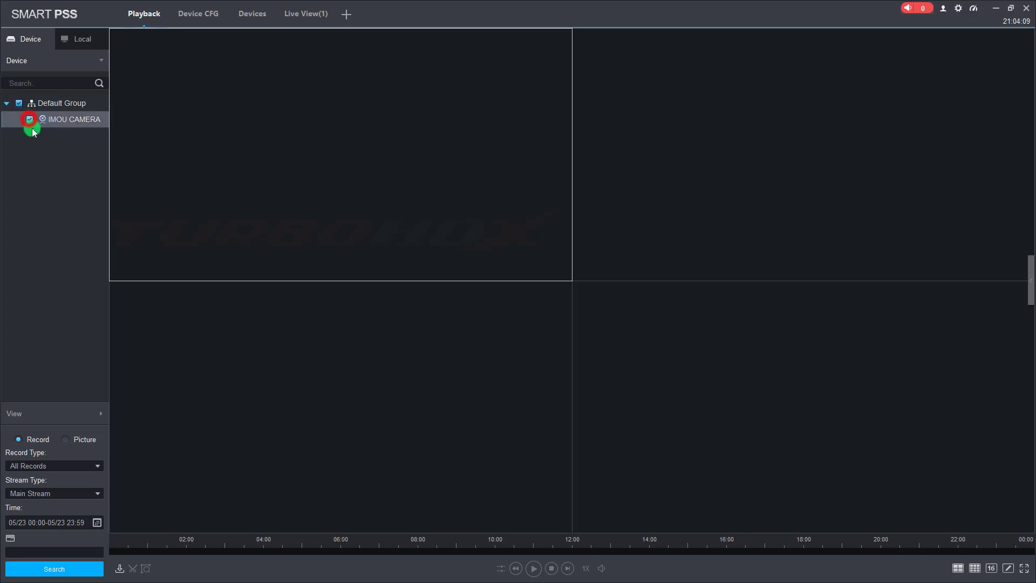
{"action": "left_click", "coordinate": [46, 567]}
{"action": "double_click", "coordinate": [371, 159]}
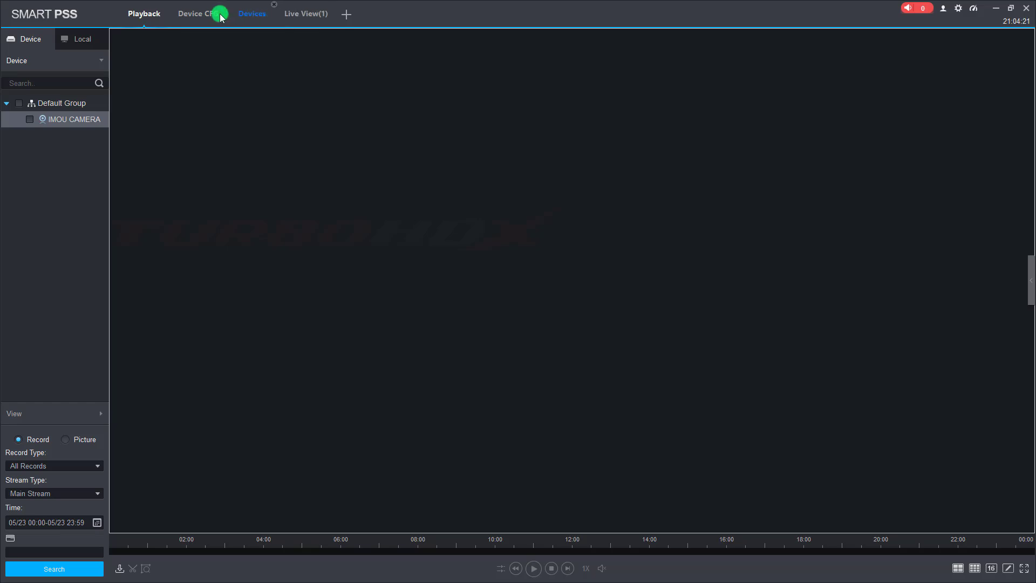
Return to the Device CFG tab and minimize SmartPSS to the desktop
{"action": "left_click", "coordinate": [199, 17]}
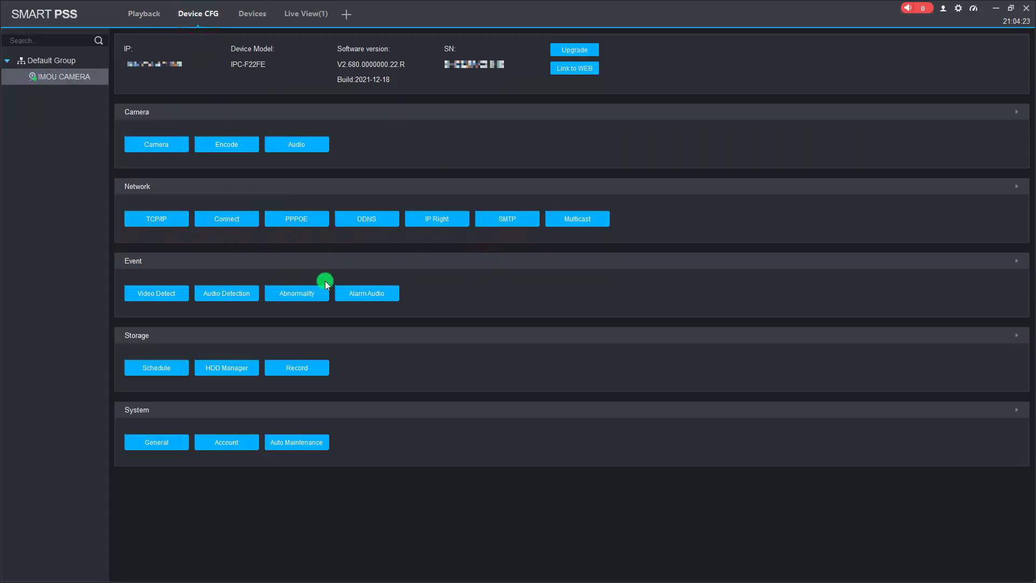
{"action": "left_click", "coordinate": [997, 7]}
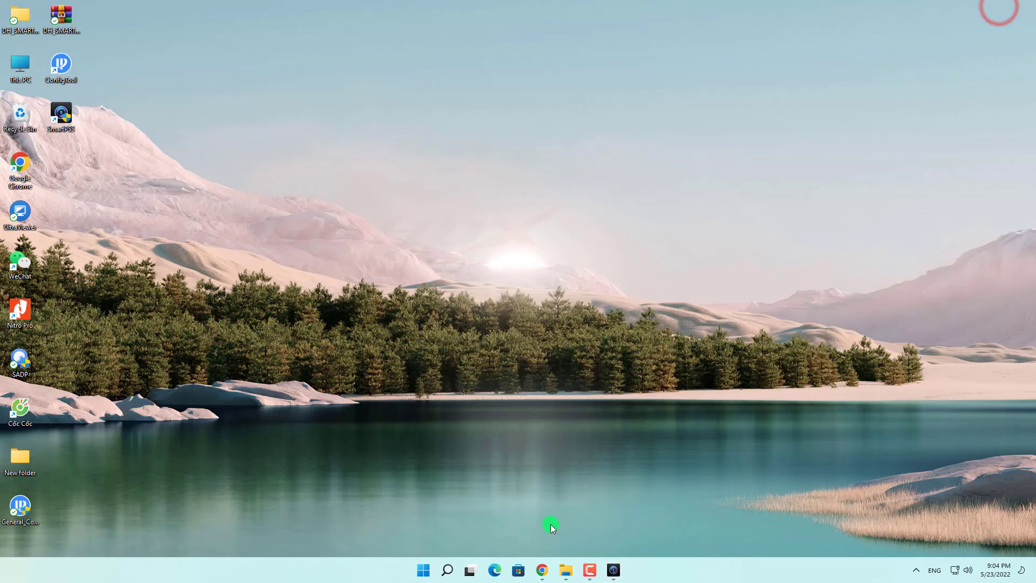
{"action": "left_click", "coordinate": [591, 570]}
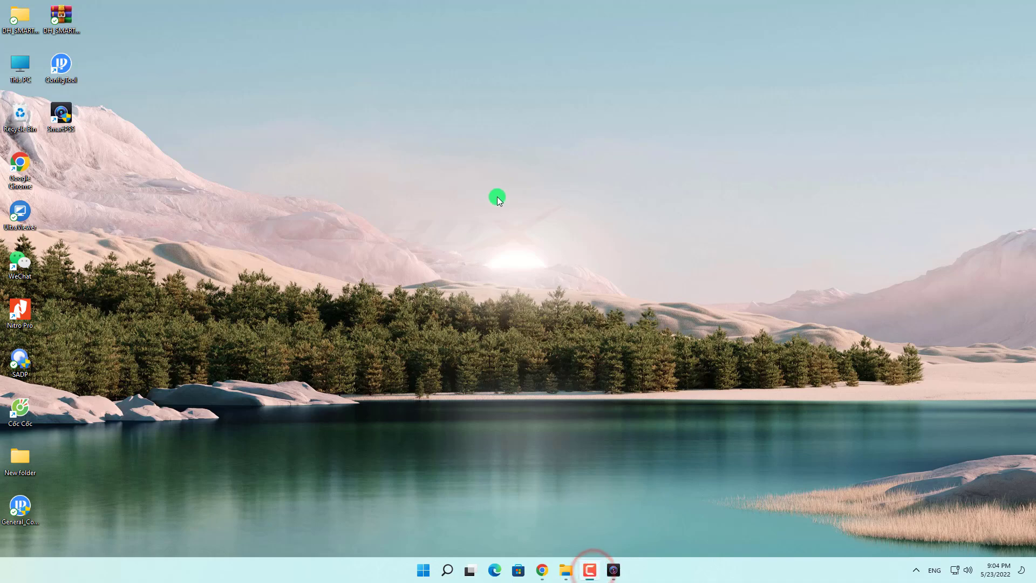